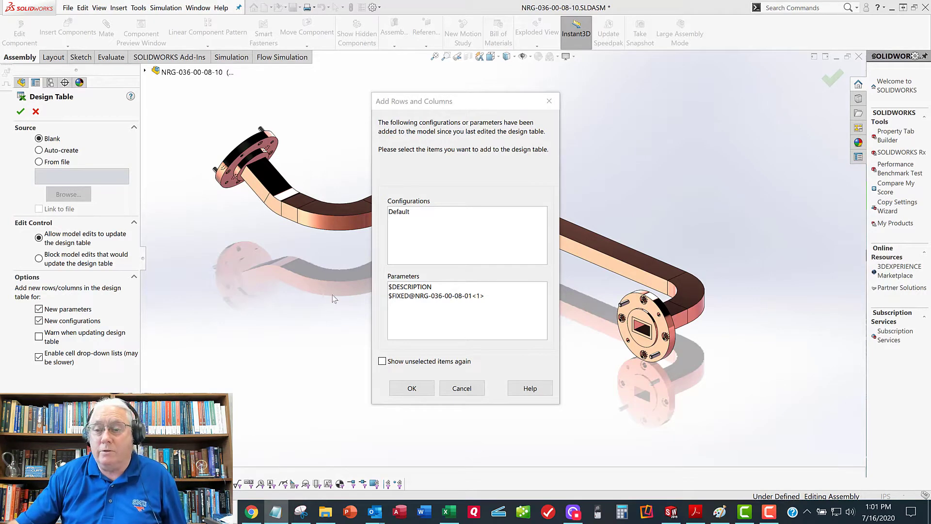
# Create the blank design table without adding any listed configurations or parameters, and switch to its Excel worksheet, moved clear of the feature tree.
pyautogui.click(412, 390)
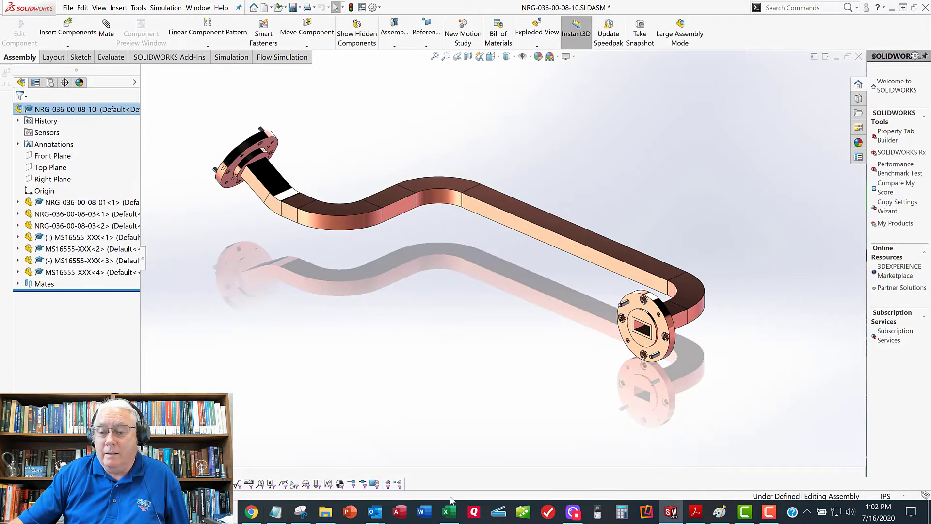
pyautogui.click(447, 513)
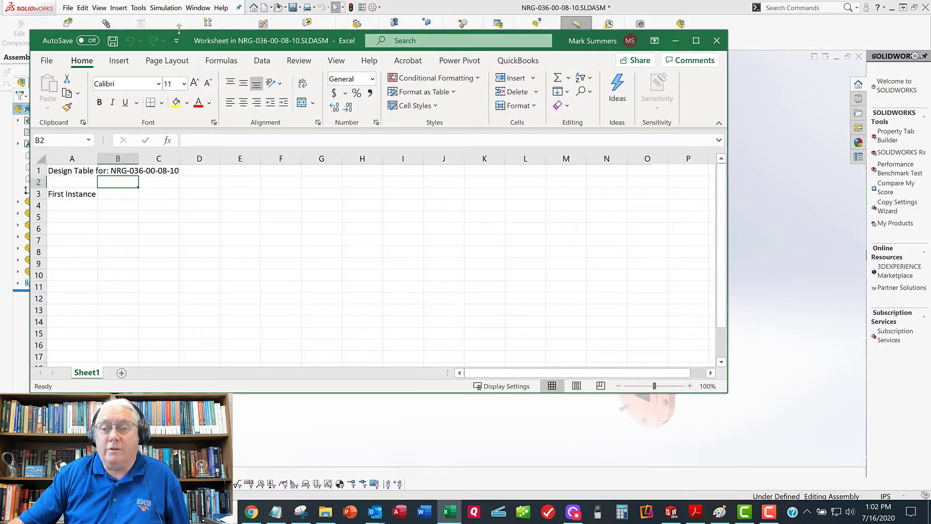
pyautogui.moveTo(199, 38); pyautogui.dragTo(335, 53)
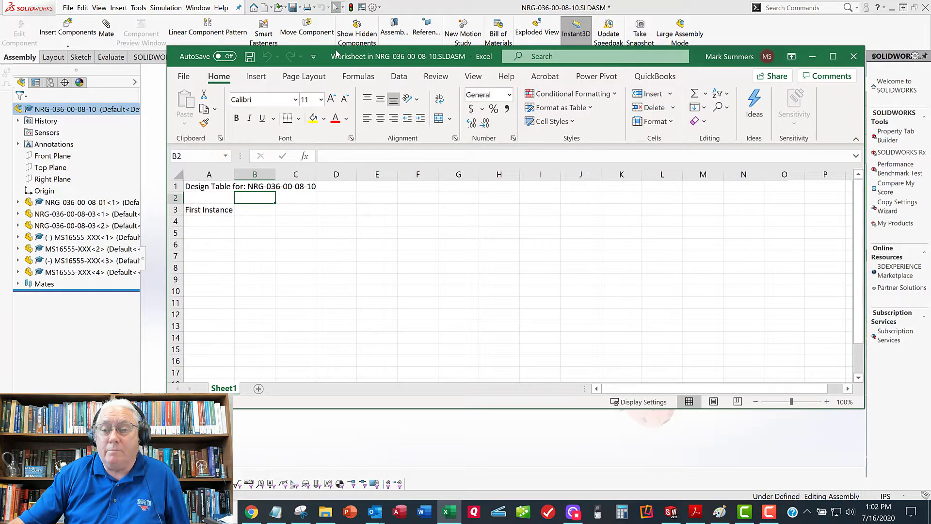
# Replace the First Instance entry in cell A3 with the configuration name NRG-036-00-08-10-WR-19.
pyautogui.click(214, 209)
pyautogui.moveTo(378, 156); pyautogui.dragTo(321, 155)
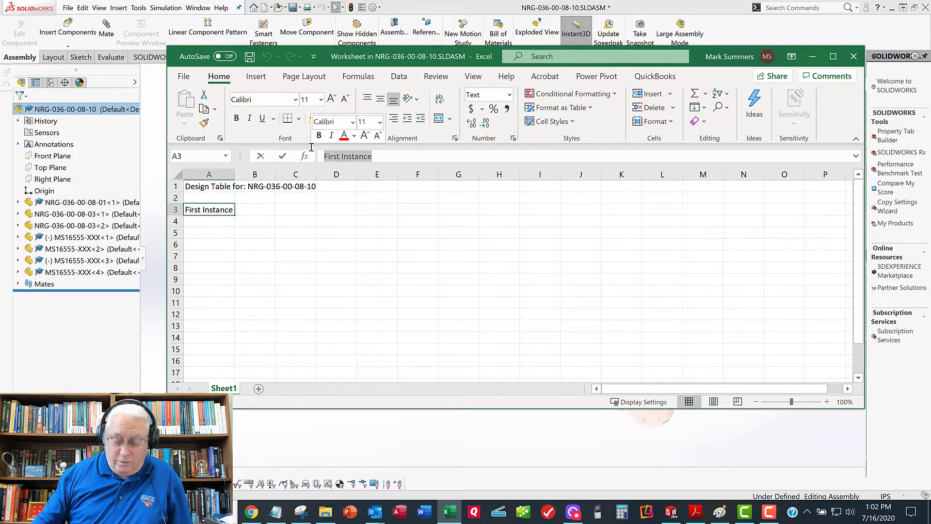
pyautogui.write('NRG')
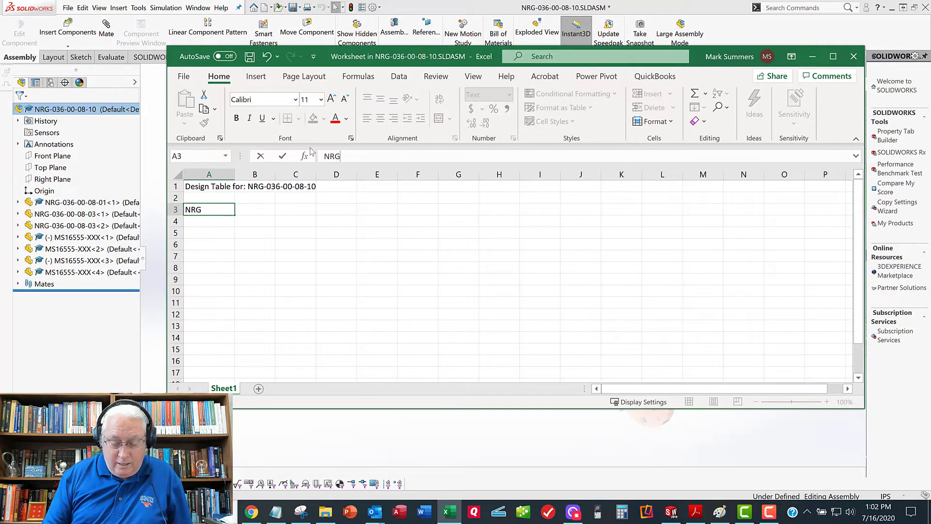
pyautogui.write('-036')
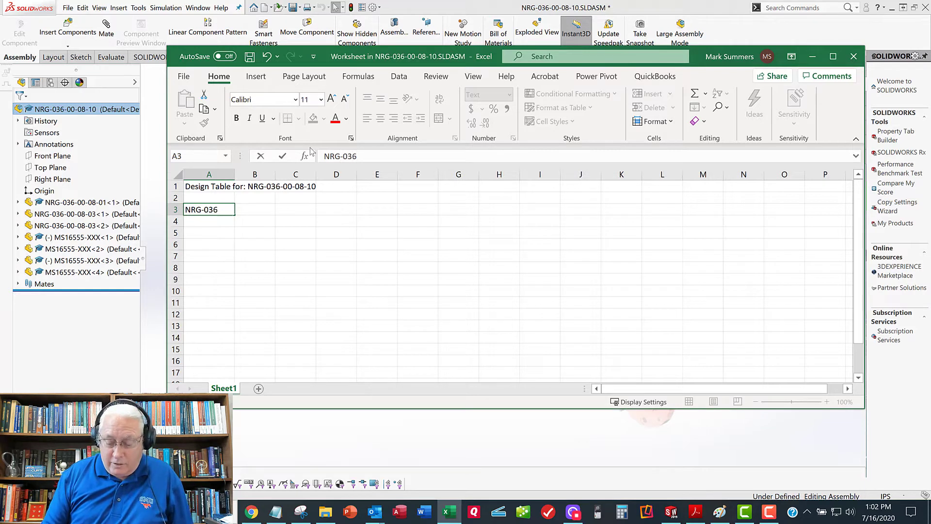
pyautogui.write('-00-0')
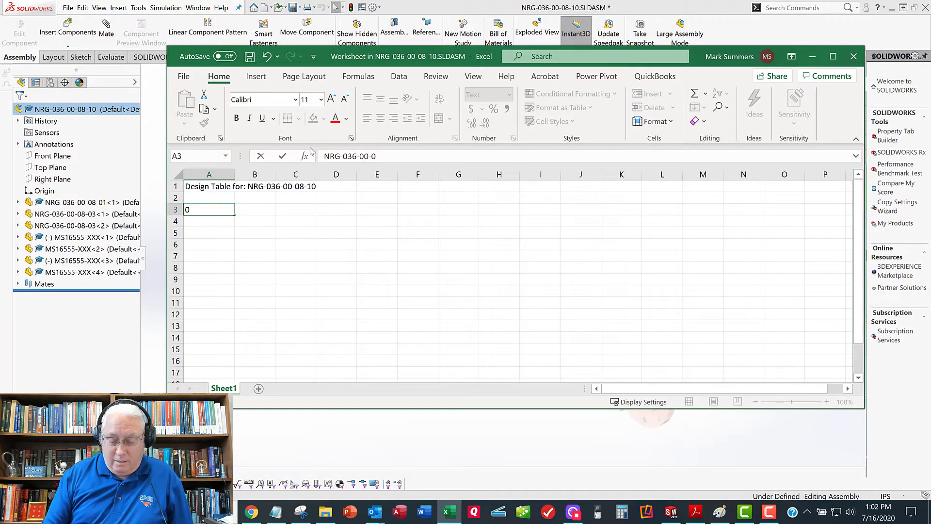
pyautogui.write('8-10')
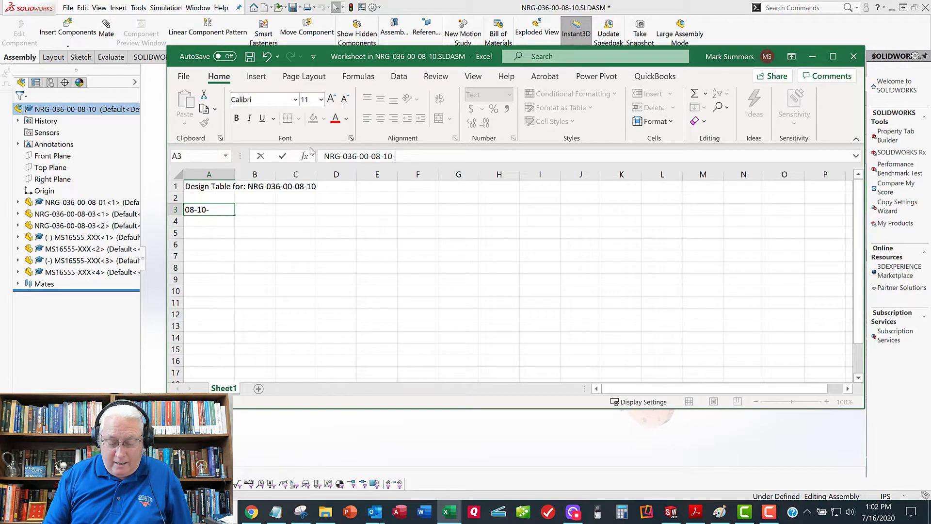
pyautogui.write('-WR')
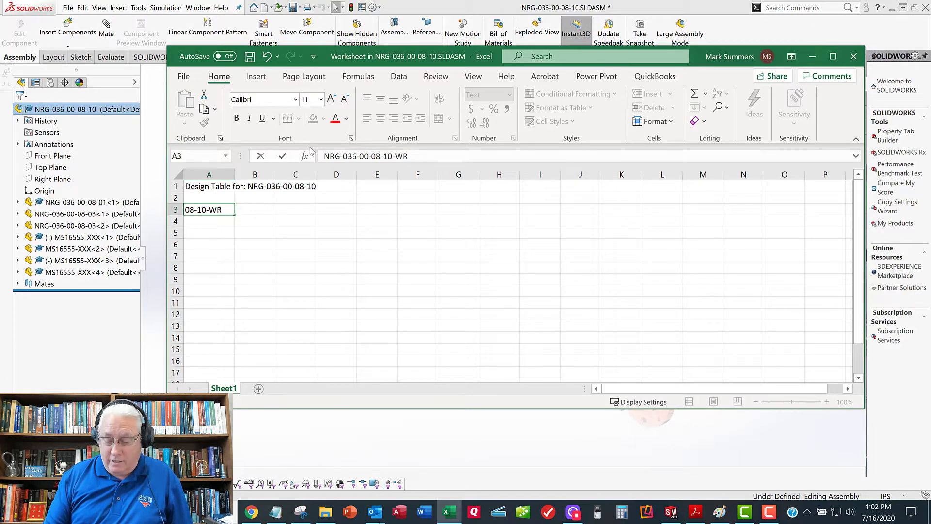
pyautogui.write('-19')
pyautogui.press('Return')
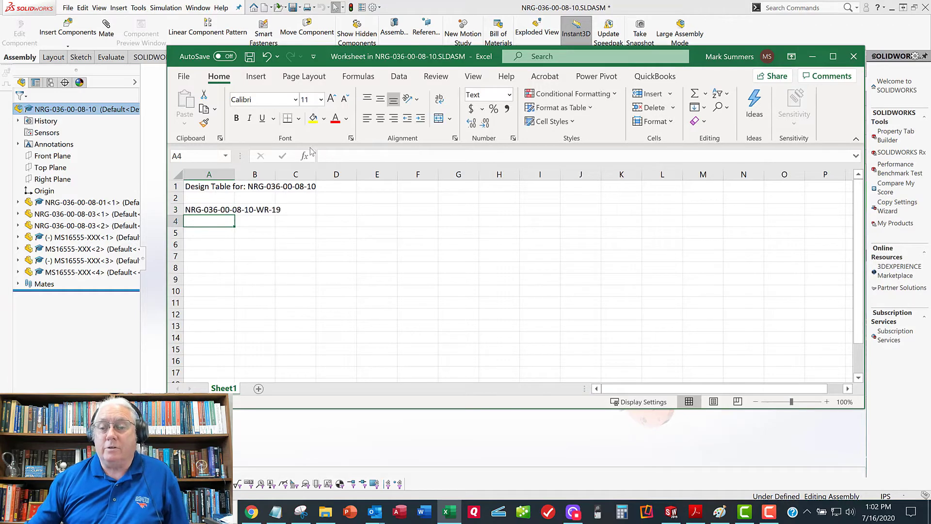
# Fit column A to its contents and fill the configuration name from A3 down to A7.
pyautogui.doubleClick(234, 174)
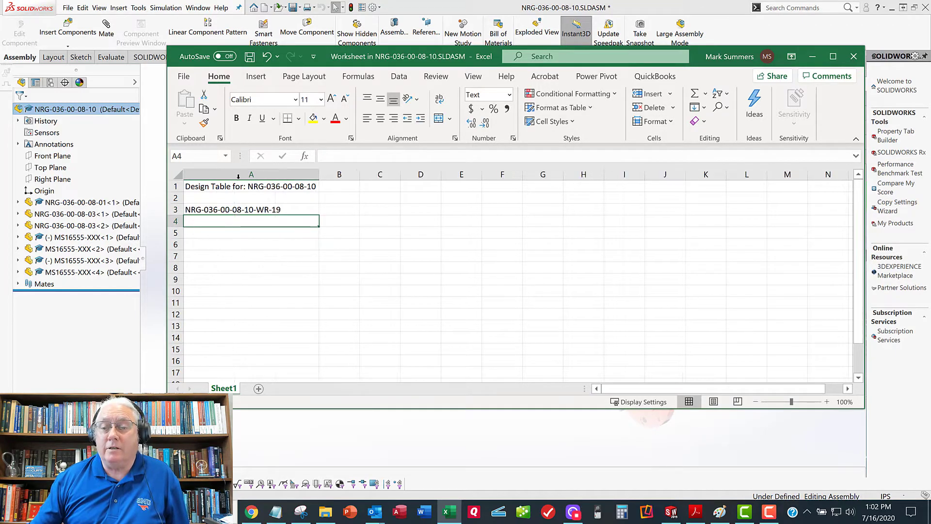
pyautogui.moveTo(235, 211); pyautogui.dragTo(229, 249)
pyautogui.hotkey('ctrl', 'd')
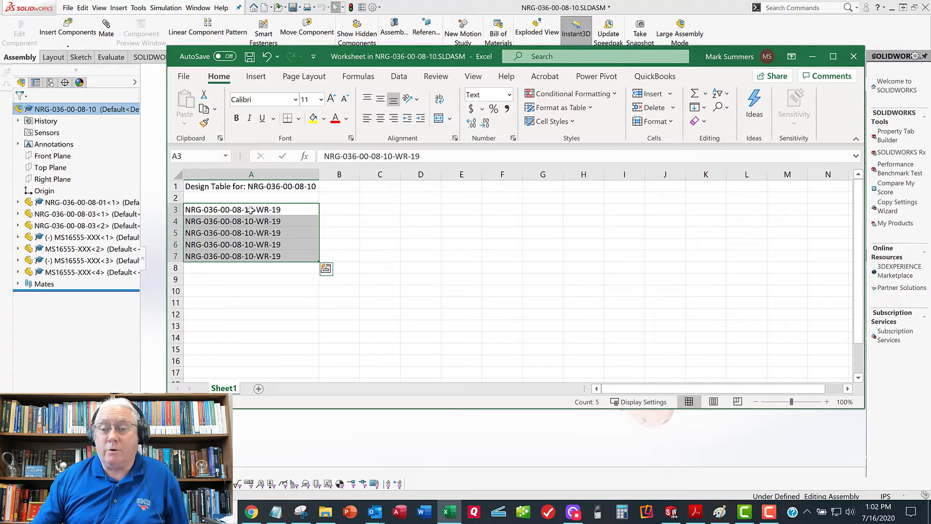
# Change the configuration name in cell A4 to NRG-036-00-08-10-WR-22.
pyautogui.click(249, 221)
pyautogui.click(470, 155)
pyautogui.press('BackSpace')
pyautogui.press('BackSpace')
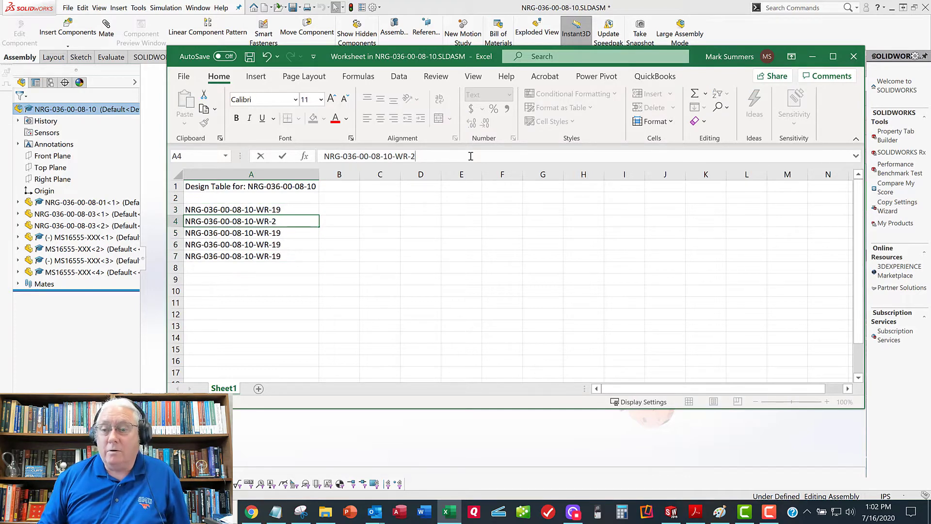
pyautogui.write('22')
pyautogui.press('Return')
# Change the configuration name in cell A5 to NRG-036-00-08-10-WR-28.
pyautogui.click(470, 155)
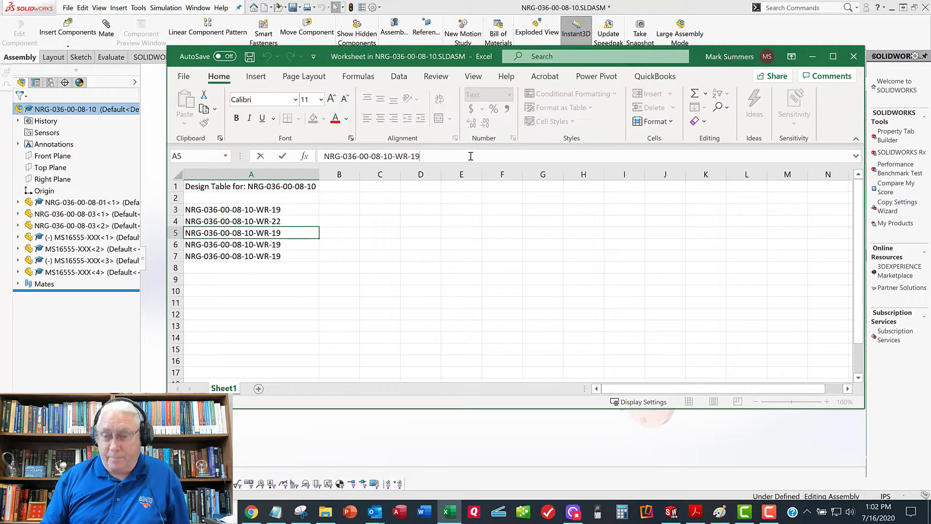
pyautogui.press('BackSpace')
pyautogui.press('BackSpace')
pyautogui.write('22')
pyautogui.press('BackSpace')
pyautogui.write('8')
pyautogui.press('Return')
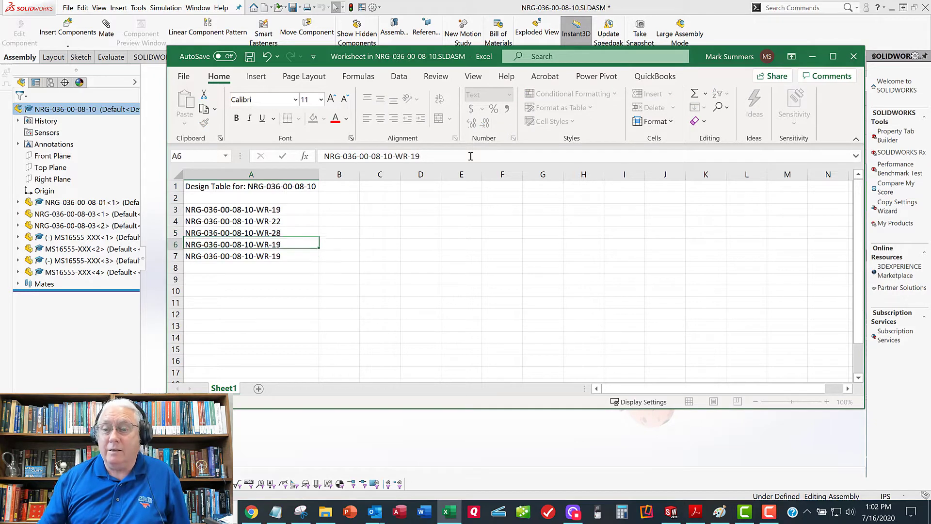
# Change the configuration name in cell A6 to NRG-036-00-08-10-WR-34.
pyautogui.click(470, 156)
pyautogui.press('BackSpace')
pyautogui.press('BackSpace')
pyautogui.write('34')
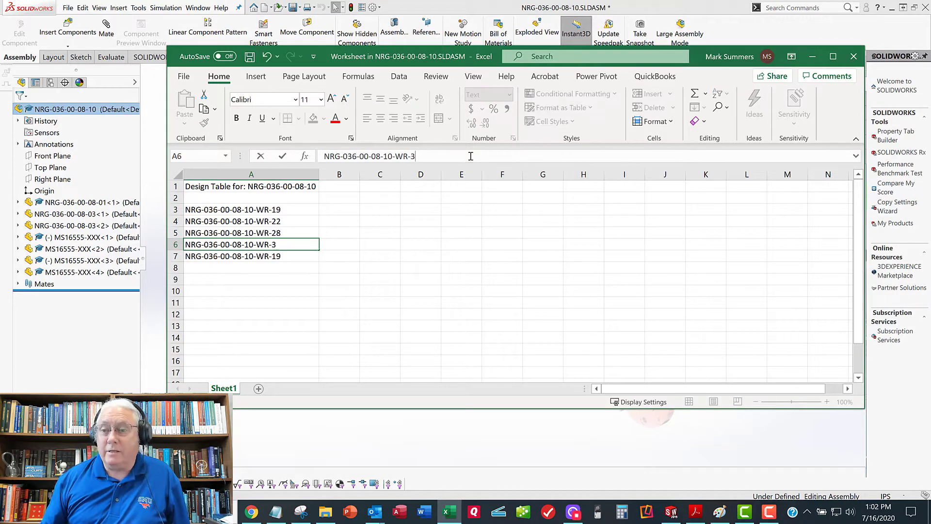
pyautogui.press('Return')
# Change the configuration name in cell A7 to NRG-036-00-08-10-WR-42.
pyautogui.click(471, 155)
pyautogui.press('BackSpace')
pyautogui.press('BackSpace')
pyautogui.write('42')
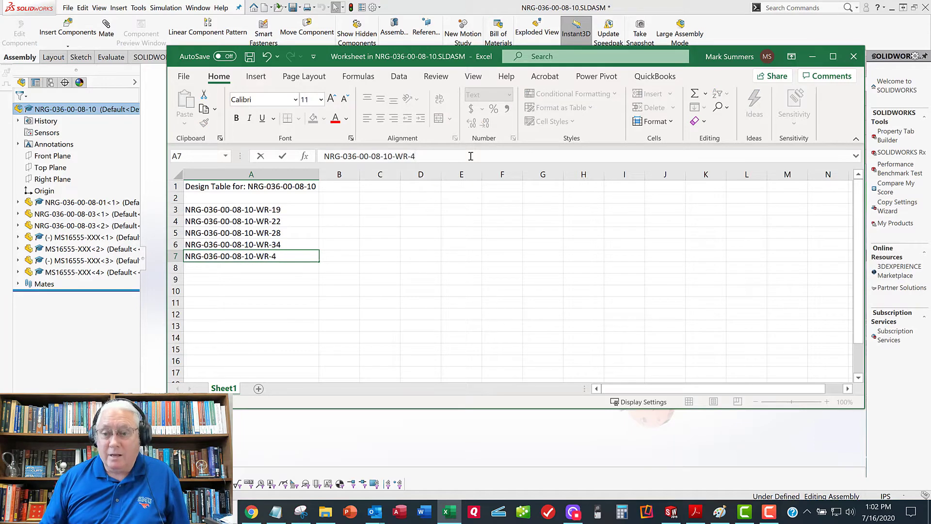
pyautogui.press('Return')
# Review the configuration names in cells A3 through A7 one by one.
pyautogui.press('Up')
pyautogui.press('Up')
pyautogui.press('Up')
pyautogui.press('Up')
pyautogui.press('Up')
pyautogui.press('Down')
pyautogui.press('Down')
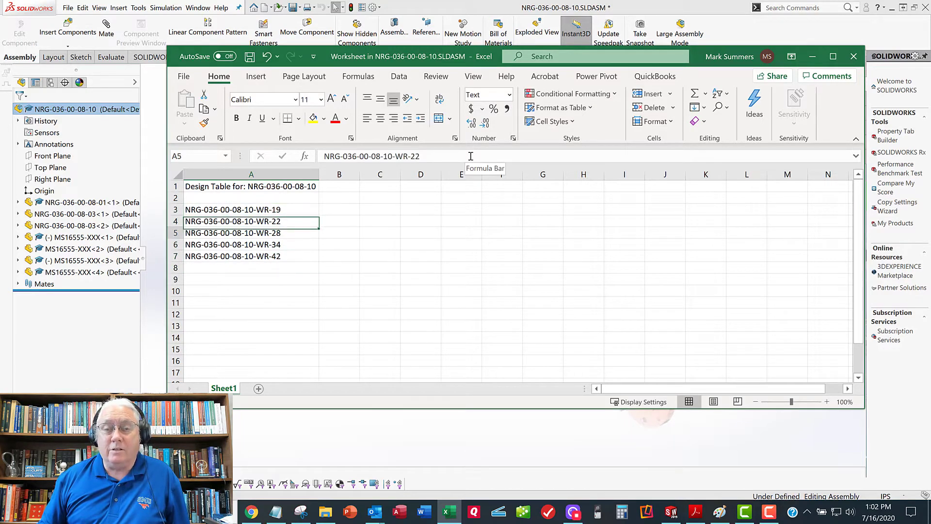
pyautogui.press('Up')
pyautogui.press('Up')
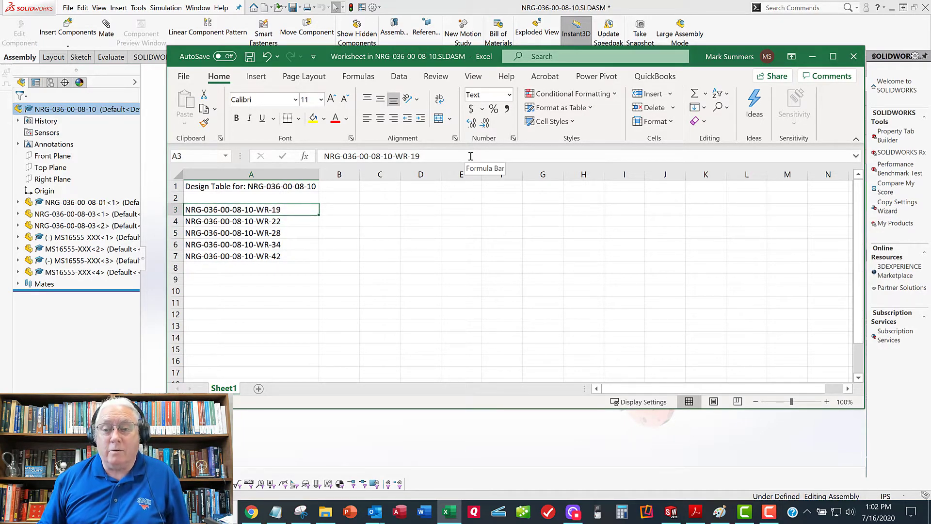
pyautogui.press('Down')
pyautogui.press('Down')
pyautogui.press('Down')
pyautogui.press('Down')
pyautogui.press('Up')
pyautogui.press('Up')
pyautogui.press('Up')
pyautogui.press('Up')
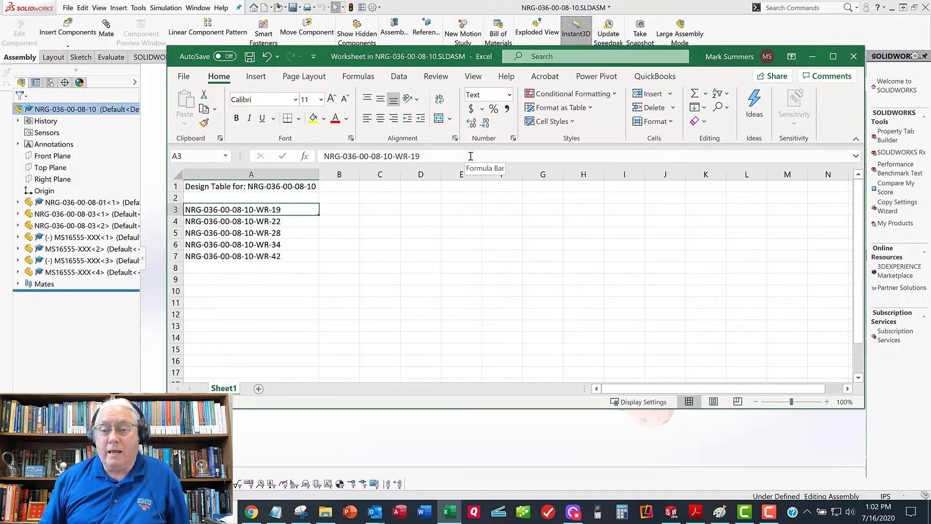
# Enter the component configuration header $CONFIGURATION@NR-036-00-08-01 in cell B2.
pyautogui.press('Right')
pyautogui.press('Up')
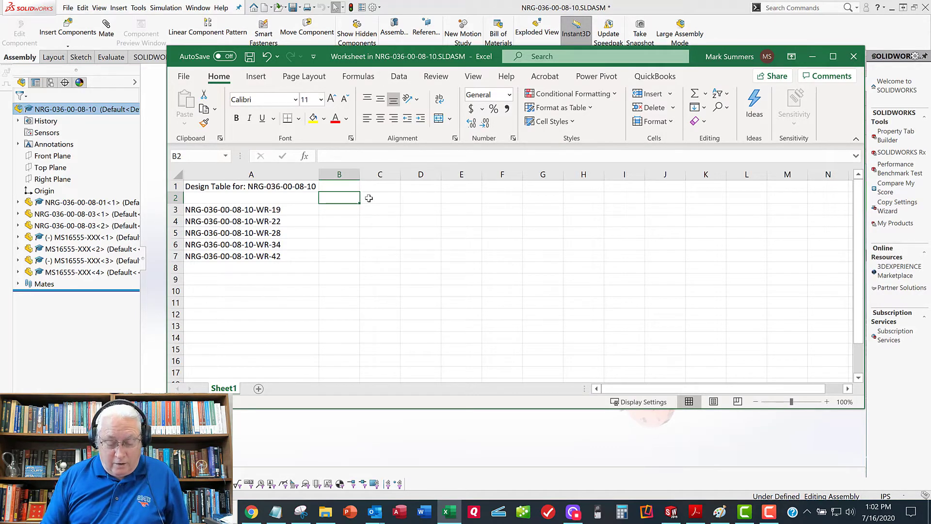
pyautogui.write('$')
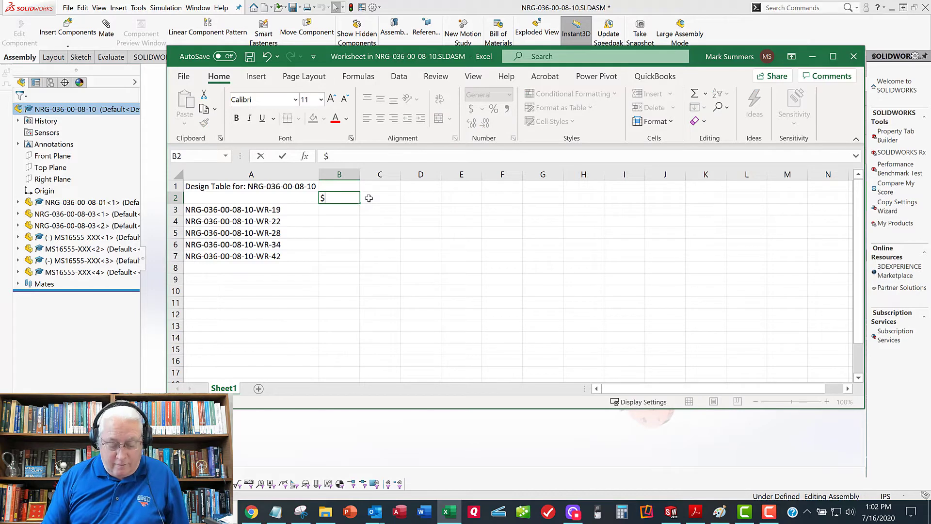
pyautogui.write('CON')
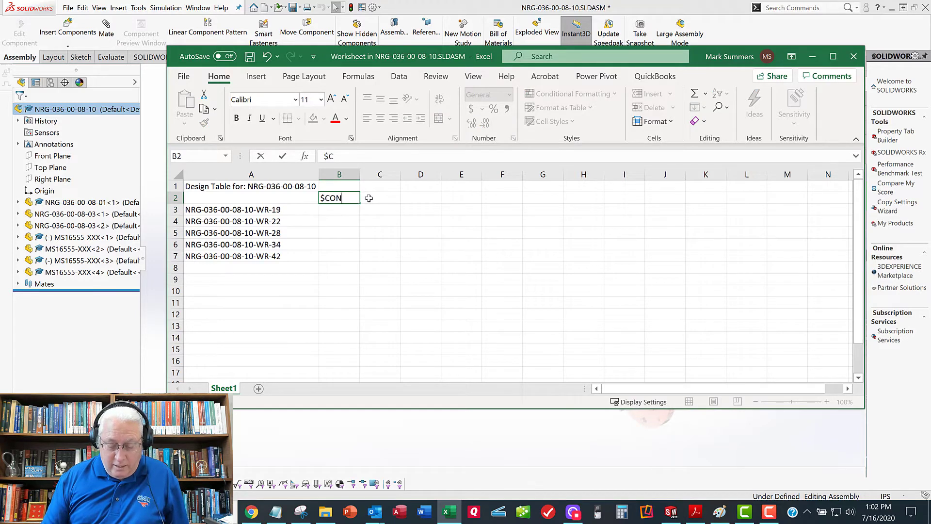
pyautogui.write('FIGURATIO')
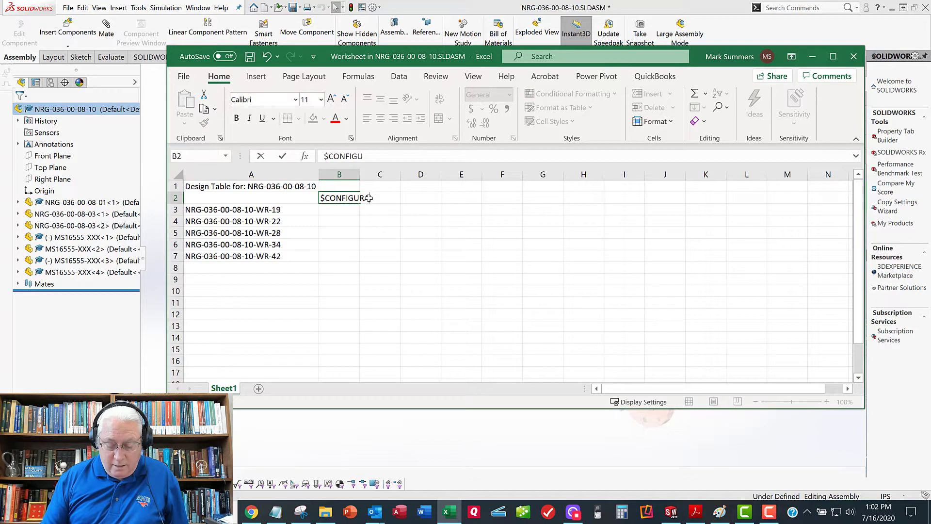
pyautogui.write('N')
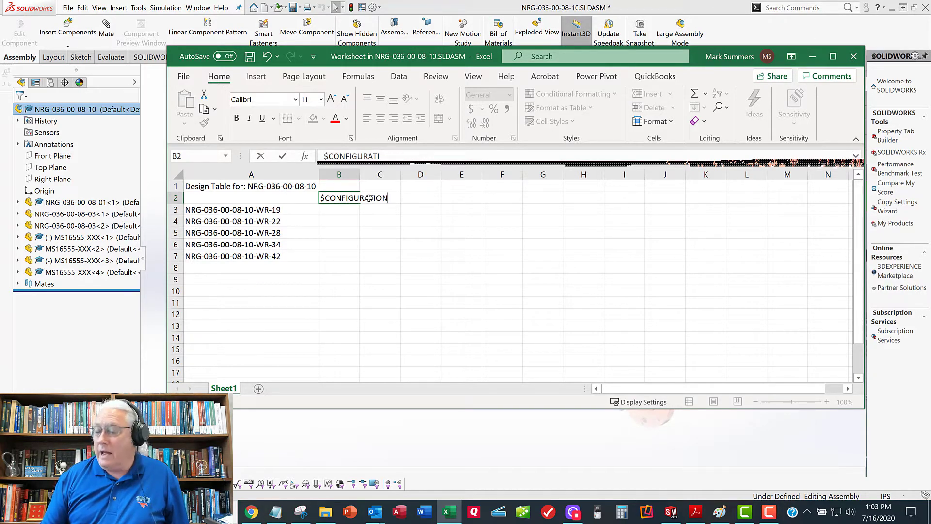
pyautogui.write('@')
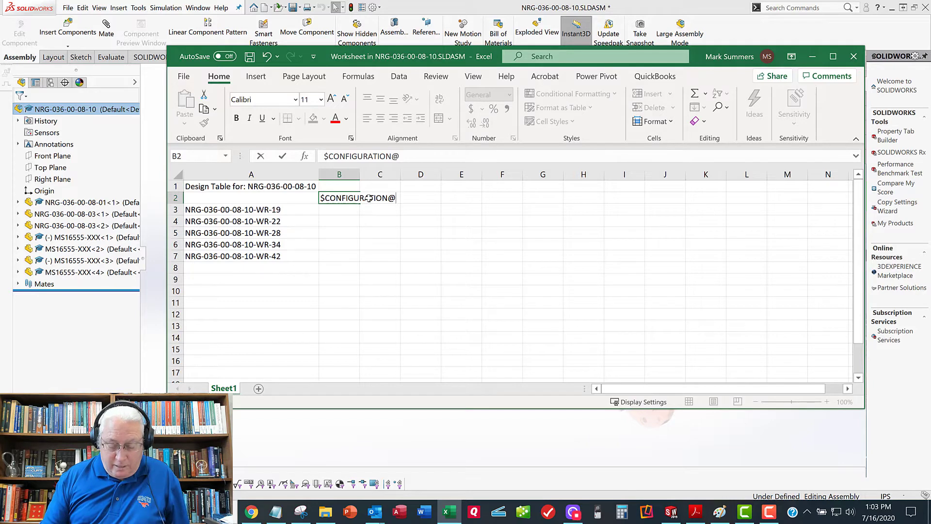
pyautogui.write('NR')
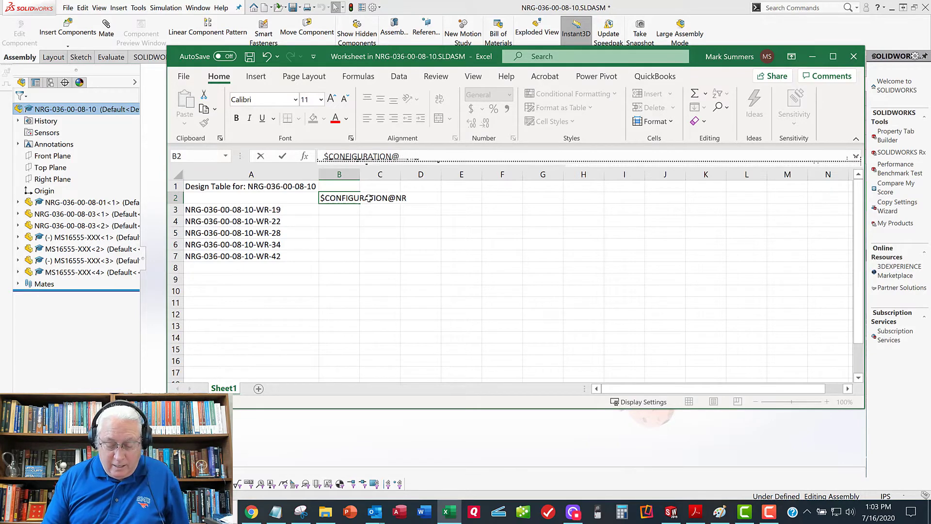
pyautogui.write('-036')
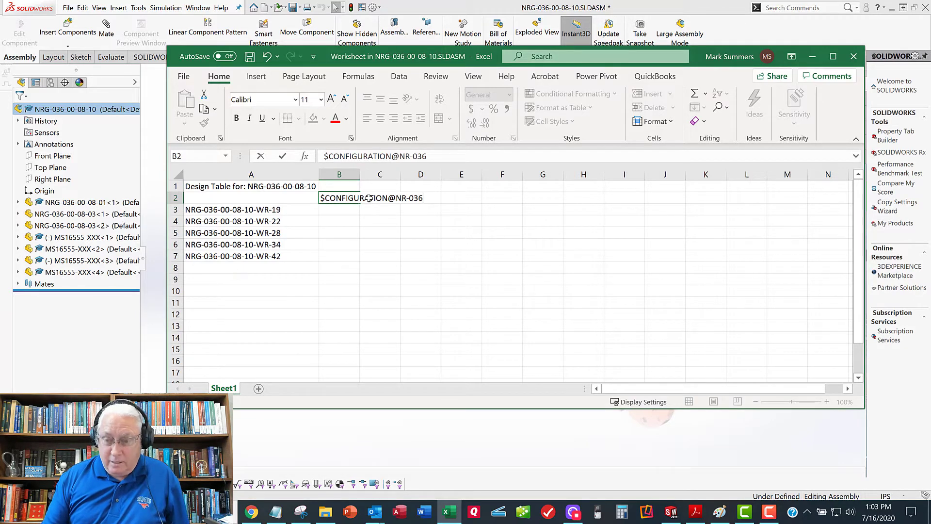
pyautogui.write('-00-08')
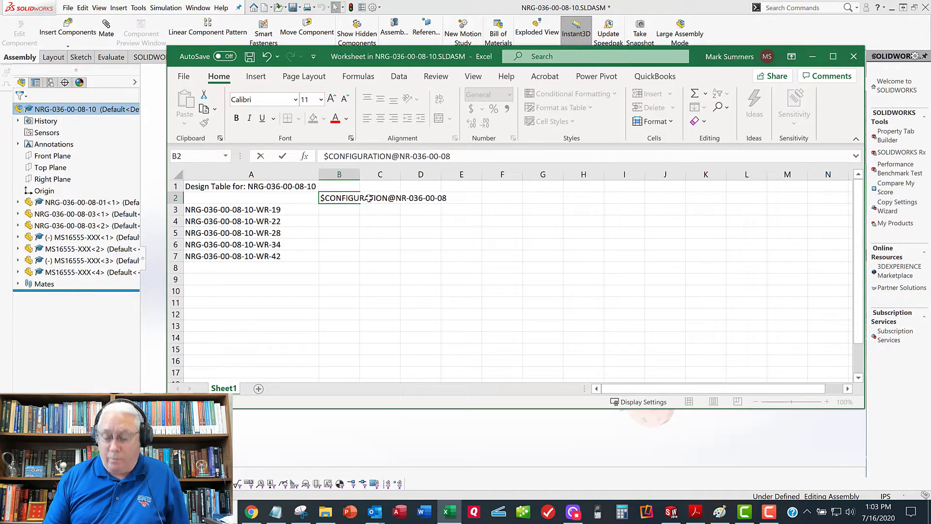
pyautogui.write('-01')
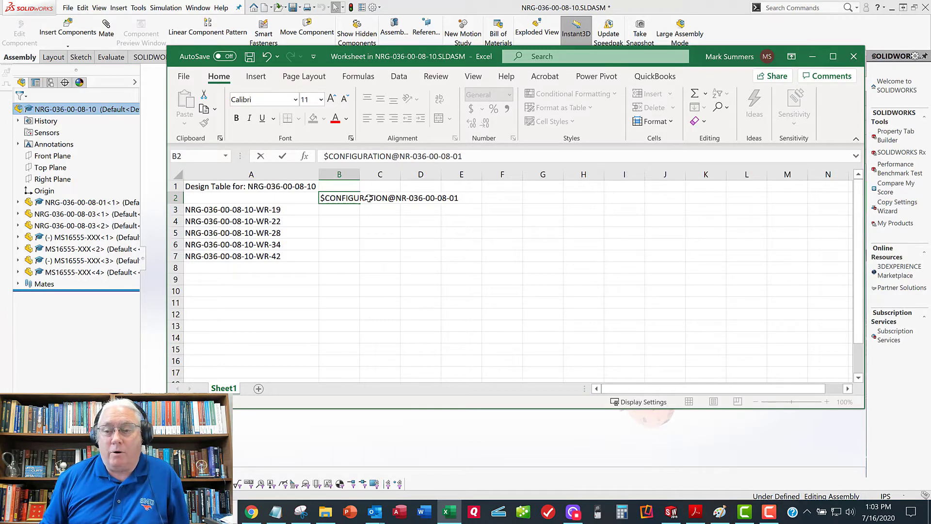
pyautogui.press('Return')
# Correct the part number in the B2 header so it reads $CONFIGURATION@NRG-036-00-08-01.
pyautogui.press('Up')
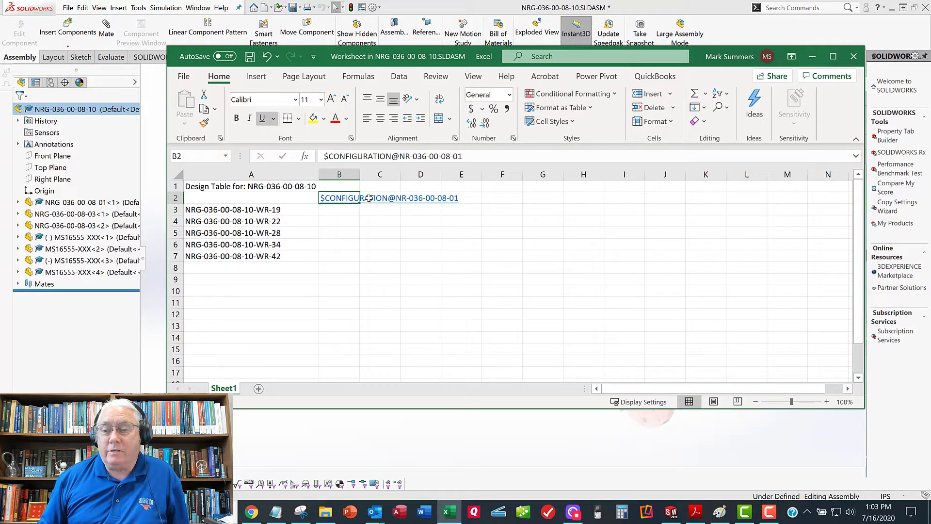
pyautogui.click(410, 156)
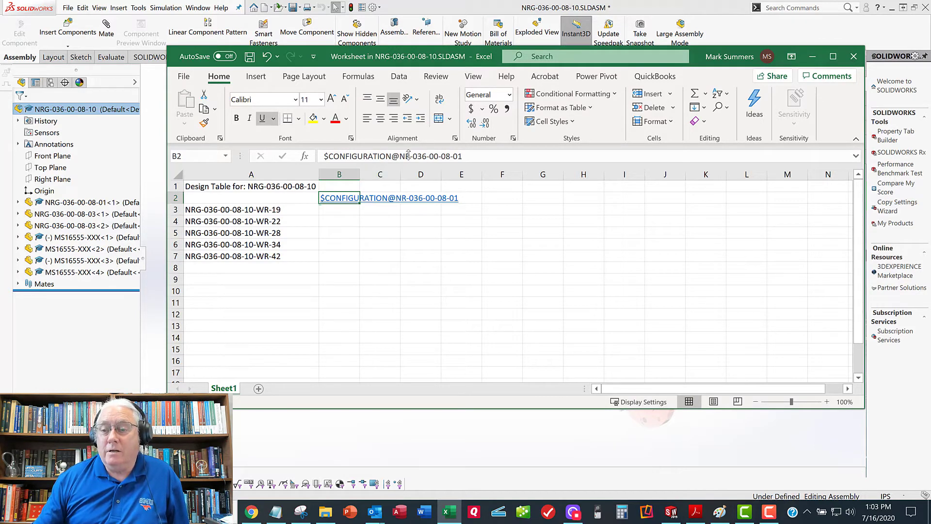
pyautogui.write('G')
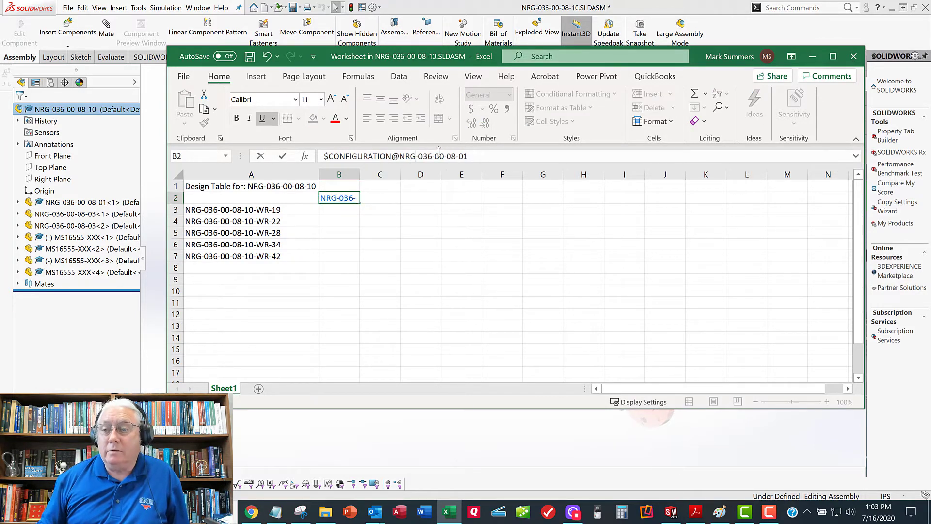
pyautogui.press('Return')
pyautogui.press('Up')
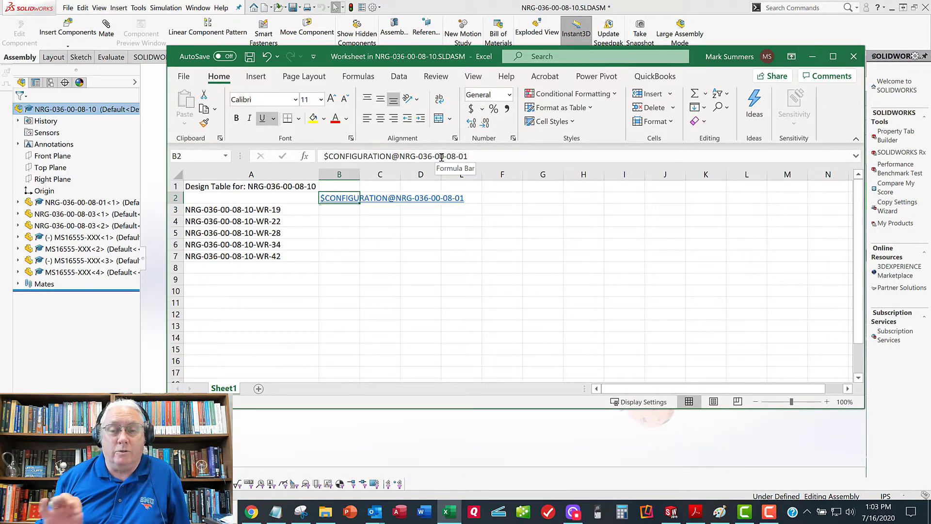
pyautogui.press('Return')
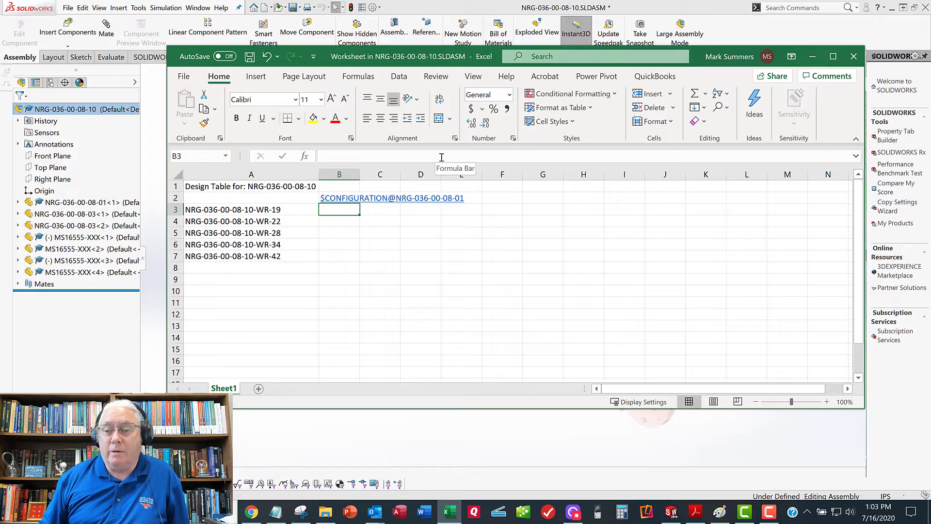
# Append the instance number <1> to the B2 header so it reads $CONFIGURATION@NRG-036-00-08-01<1>.
pyautogui.press('Up')
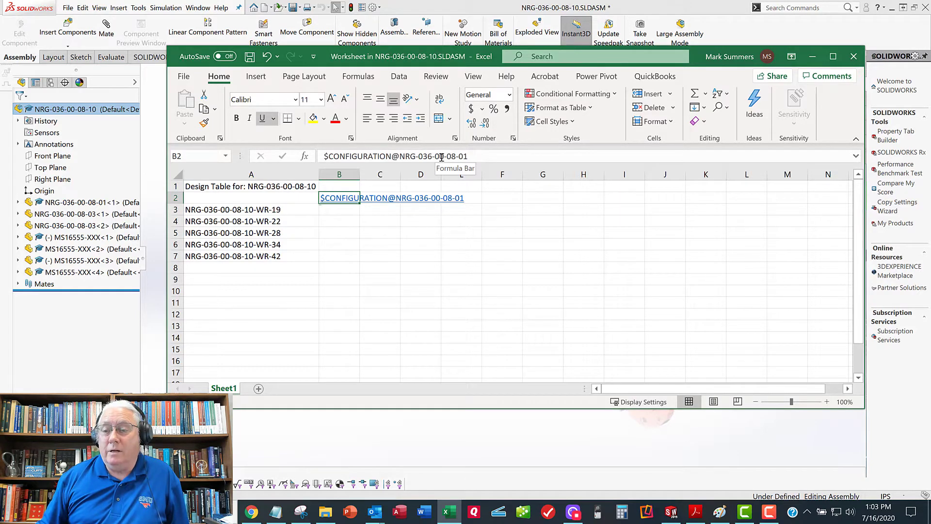
pyautogui.click(480, 156)
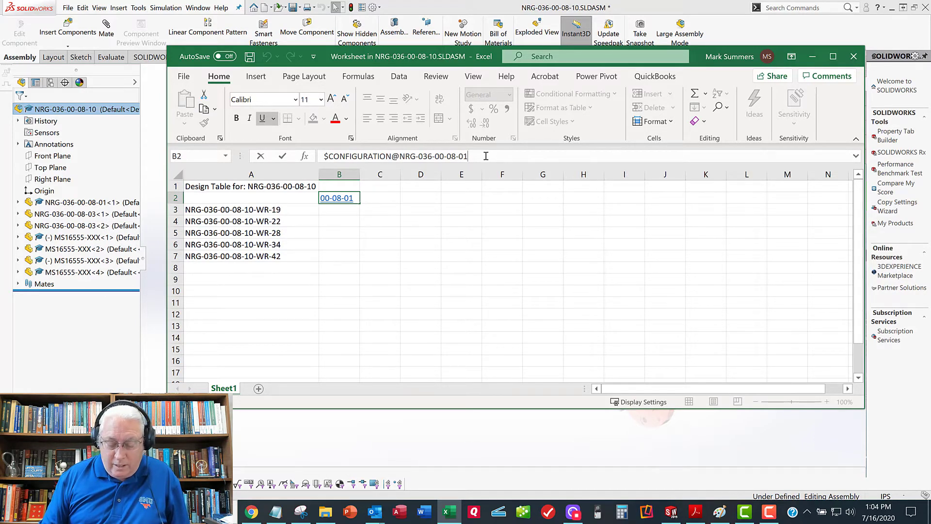
pyautogui.write('<1>')
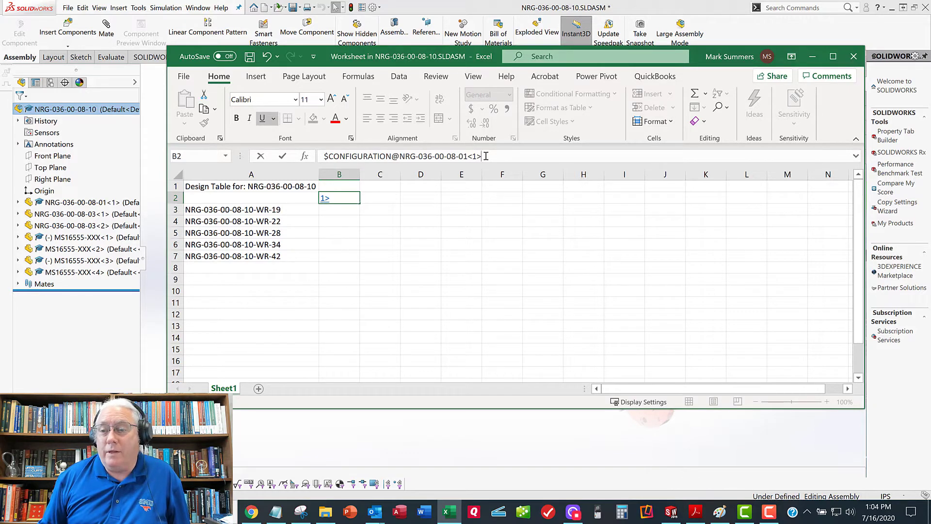
pyautogui.press('Return')
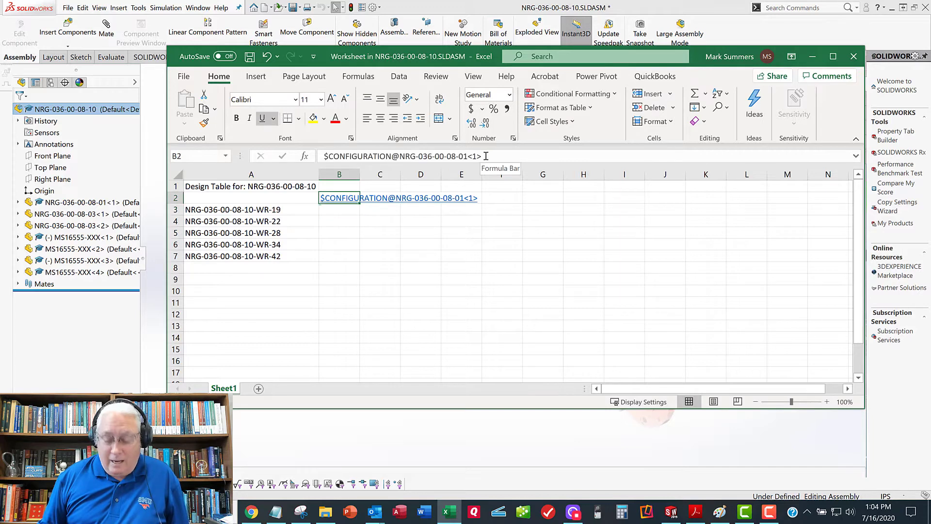
# Copy the component configuration header from cell B2 into cell C2.
pyautogui.hotkey('shift', 'Right')
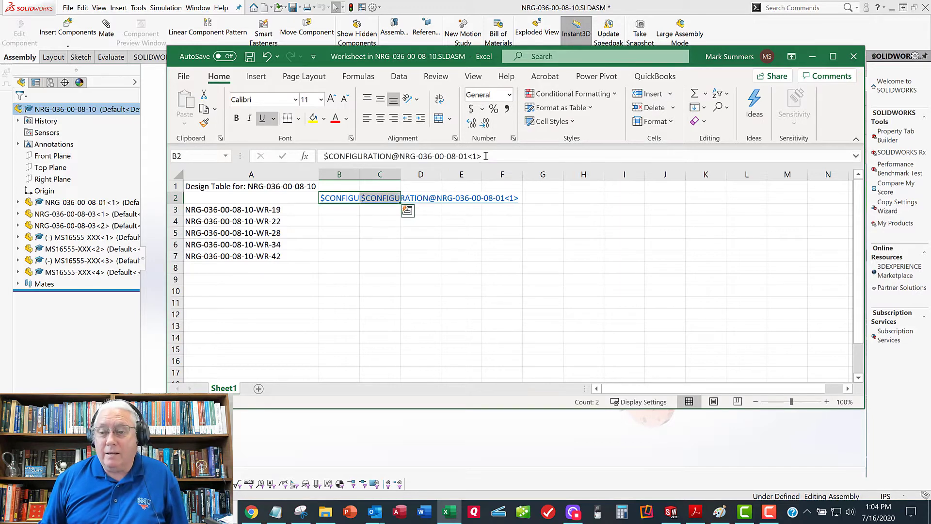
pyautogui.hotkey('ctrl', 'r')
pyautogui.press('Right')
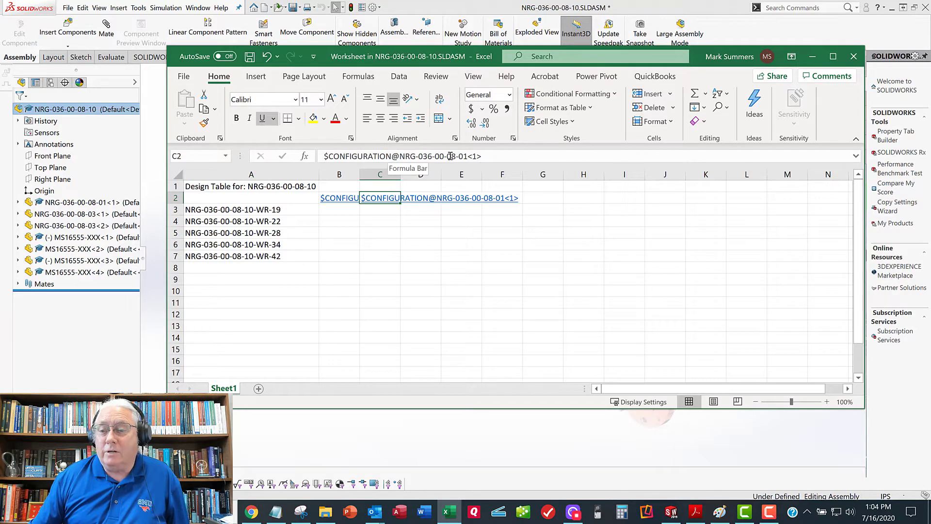
# Edit the C2 header to read $CONFIGURATION@NRG-036-00-08-03<*>, covering all instances of that component.
pyautogui.click(468, 156)
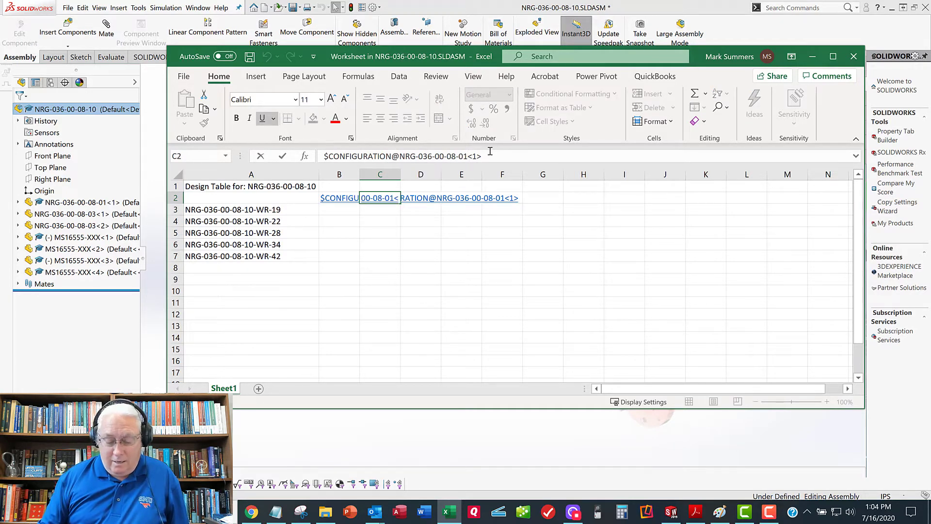
pyautogui.press('BackSpace')
pyautogui.write('3')
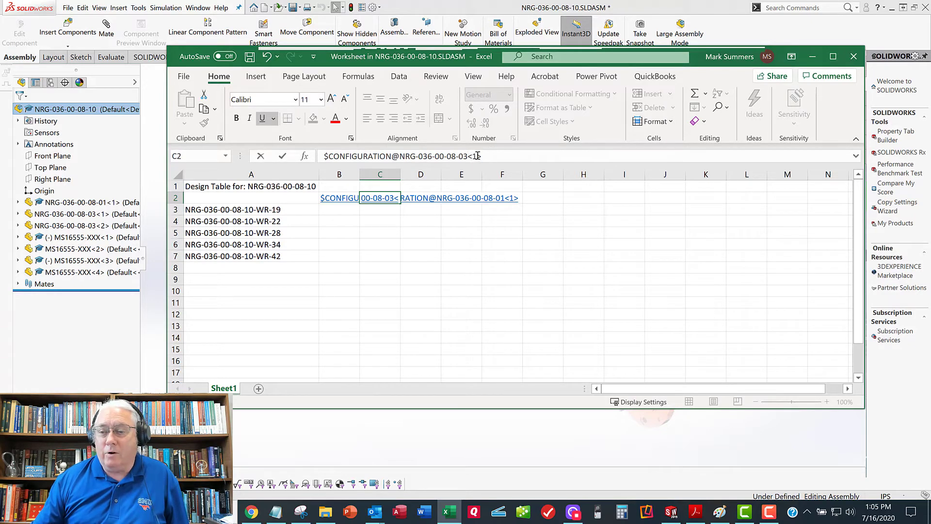
pyautogui.write('>')
pyautogui.press('Left')
pyautogui.press('BackSpace')
pyautogui.write('*')
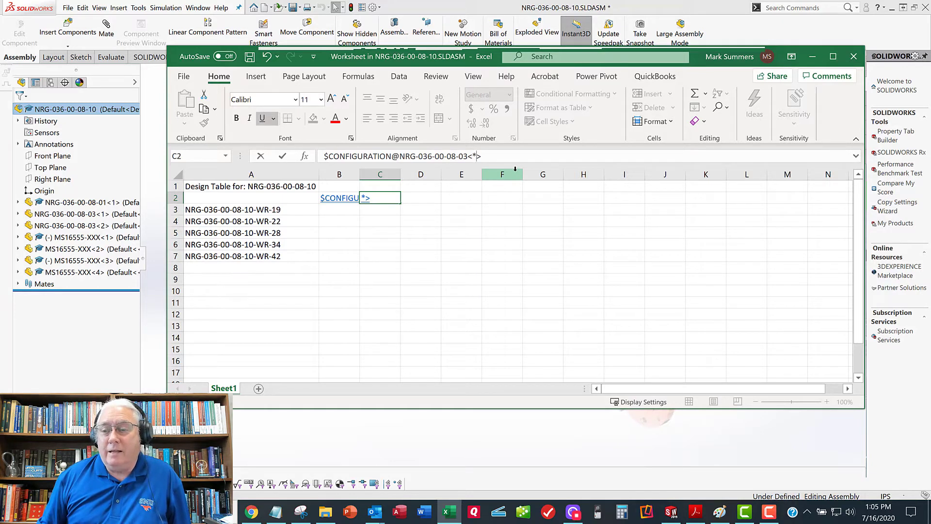
pyautogui.hotkey('ctrl', 'Return')
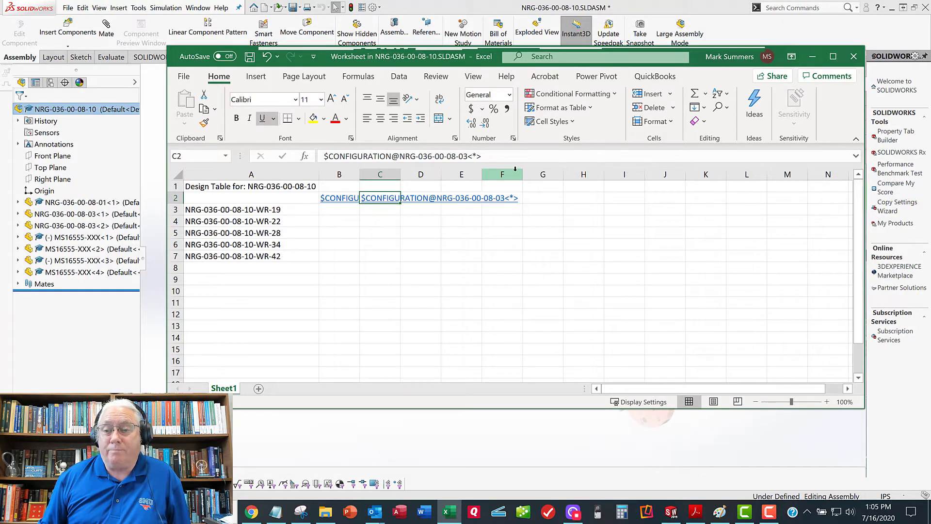
# Remove the hyperlink from the NRG-036-00-08-03 header in cell C2.
pyautogui.press('Left')
pyautogui.hotkey('shift', 'Right')
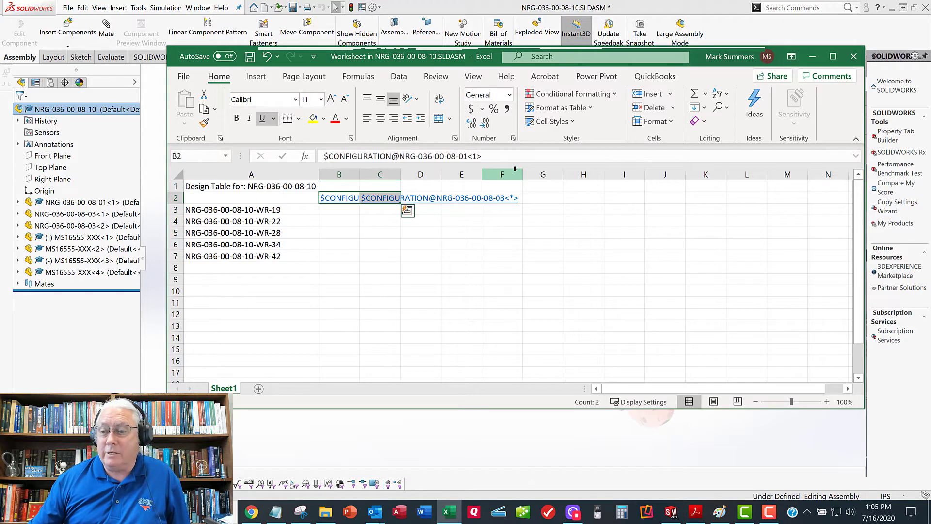
pyautogui.hotkey('ctrl', 'k')
pyautogui.click(803, 383)
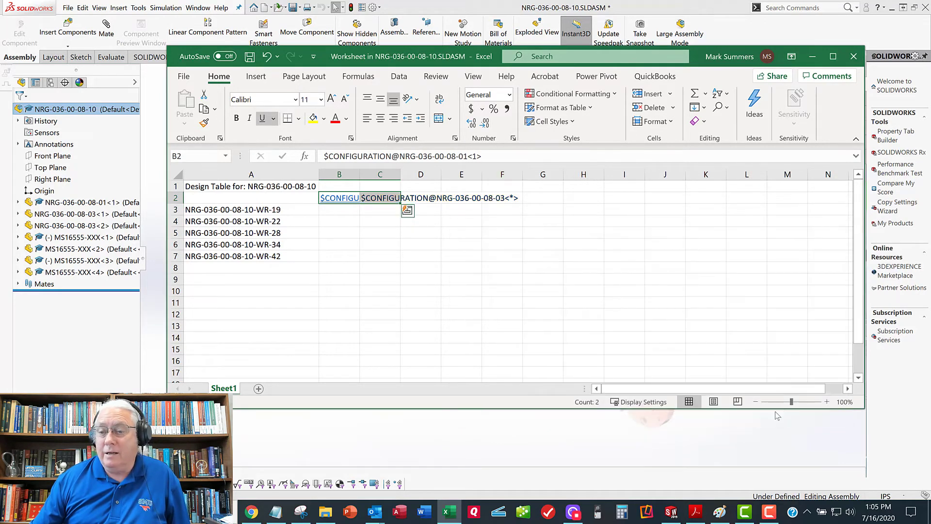
pyautogui.click(529, 304)
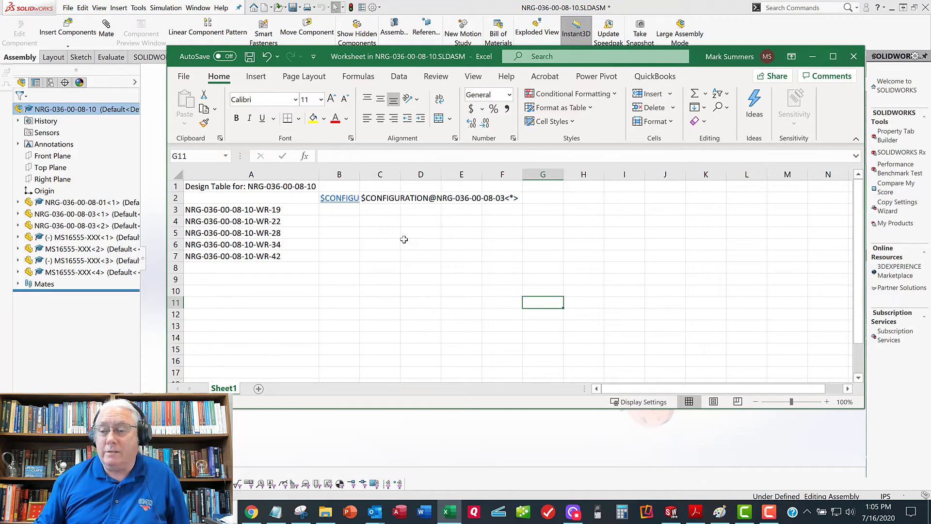
# Remove the hyperlink from the NRG-036-00-08-01 header in cell B2.
pyautogui.press('Up')
pyautogui.press('Up')
pyautogui.press('Up')
pyautogui.press('Up')
pyautogui.press('Up')
pyautogui.press('Up')
pyautogui.press('Up')
pyautogui.press('Up')
pyautogui.press('Up')
pyautogui.press('Left')
pyautogui.press('Left')
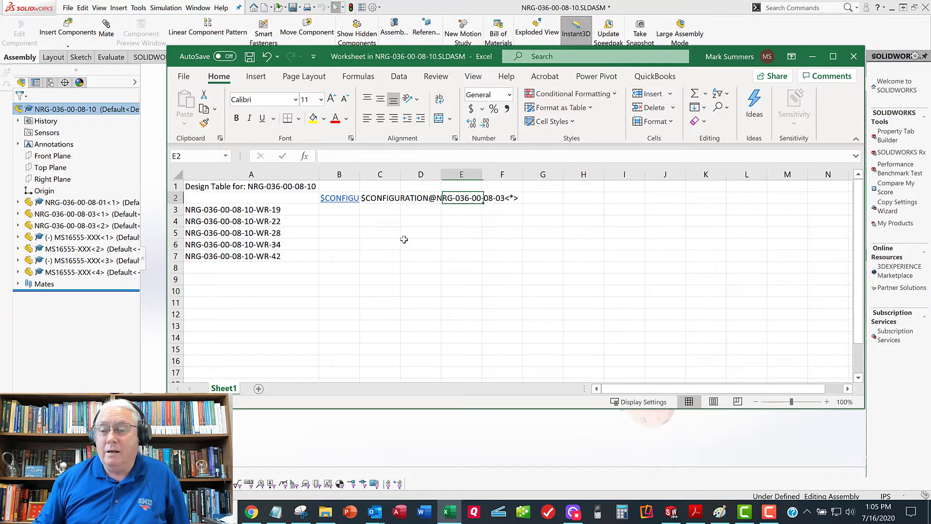
pyautogui.press('Left')
pyautogui.press('Left')
pyautogui.press('Left')
pyautogui.press('Left')
pyautogui.press('Right')
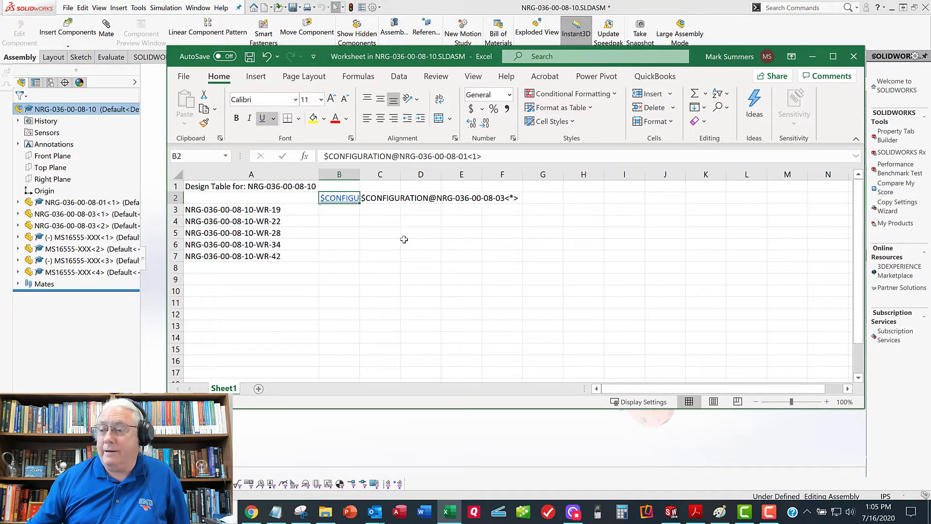
pyautogui.hotkey('ctrl', 'k')
pyautogui.click(820, 383)
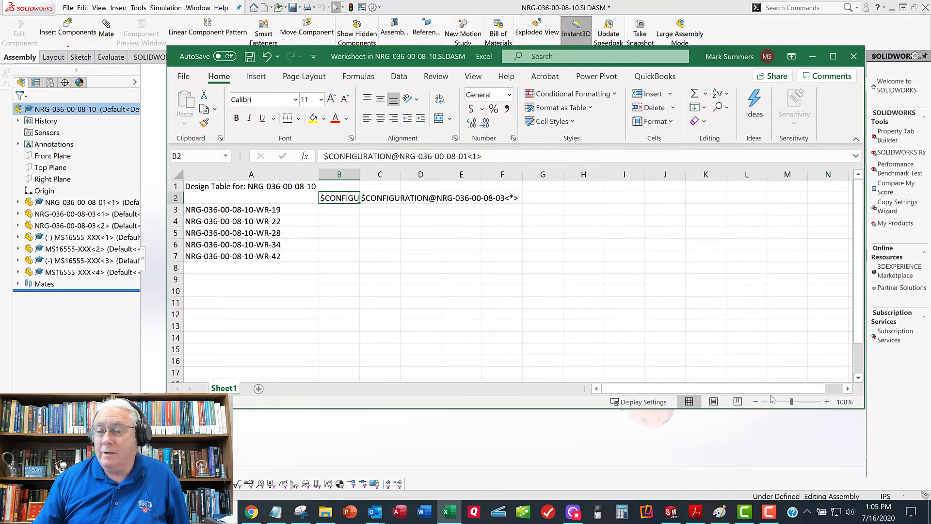
# Format the headers in B2 and C2 with a text orientation that reads vertically upward.
pyautogui.moveTo(346, 200); pyautogui.dragTo(396, 199)
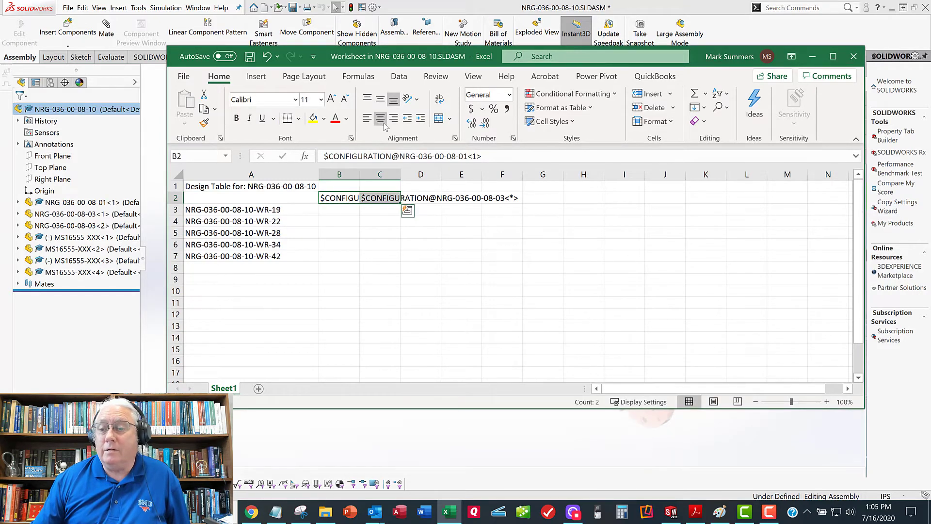
pyautogui.rightClick(345, 200)
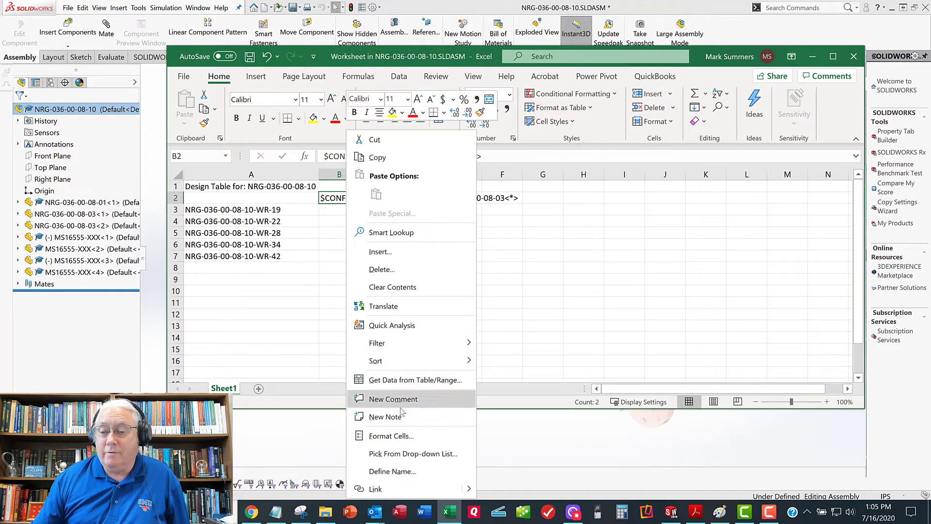
pyautogui.click(397, 435)
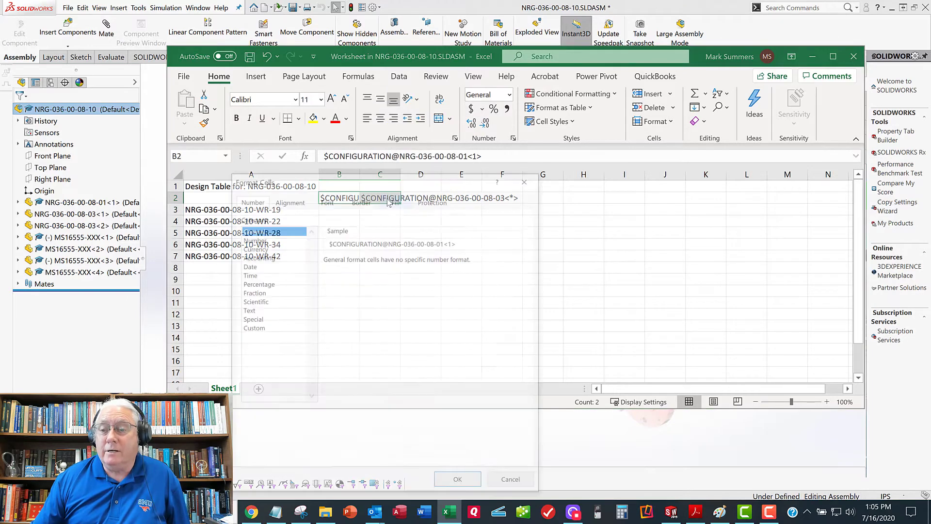
pyautogui.click(288, 199)
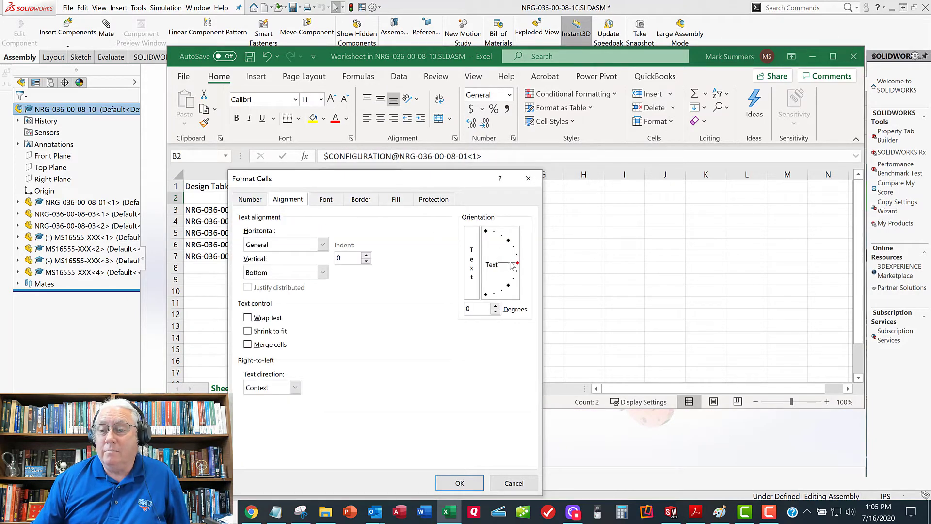
pyautogui.click(485, 231)
pyautogui.click(459, 482)
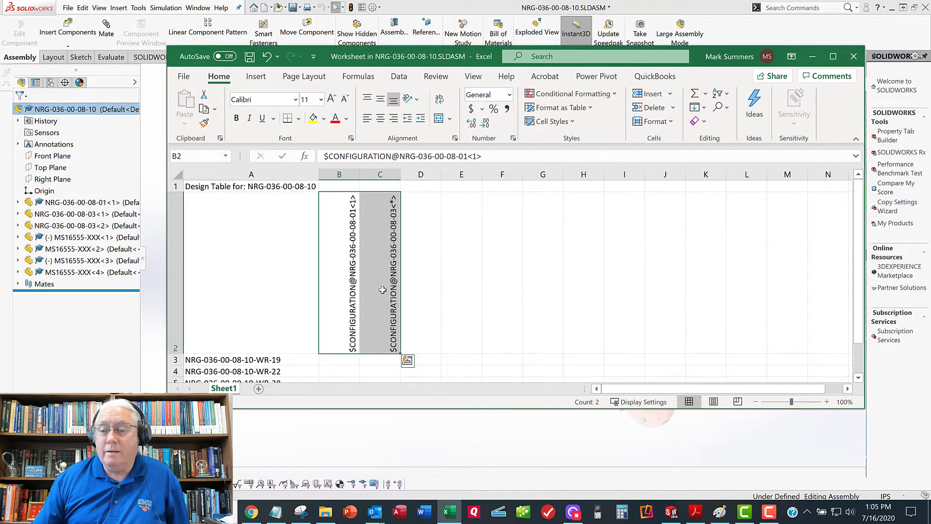
# Maximize the worksheet window and check the component configuration headers in B2 and C2.
pyautogui.scroll(-1, 475, 257)
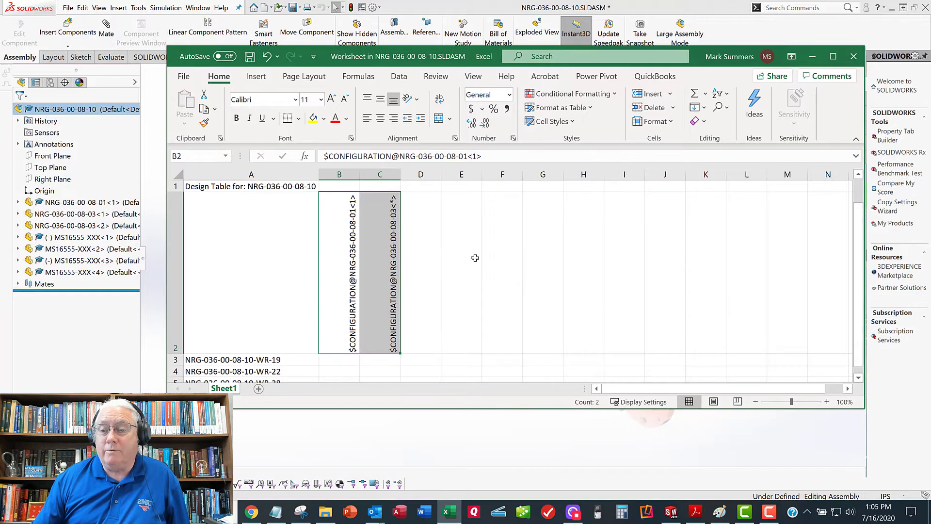
pyautogui.click(832, 55)
pyautogui.scroll(1, 271, 222)
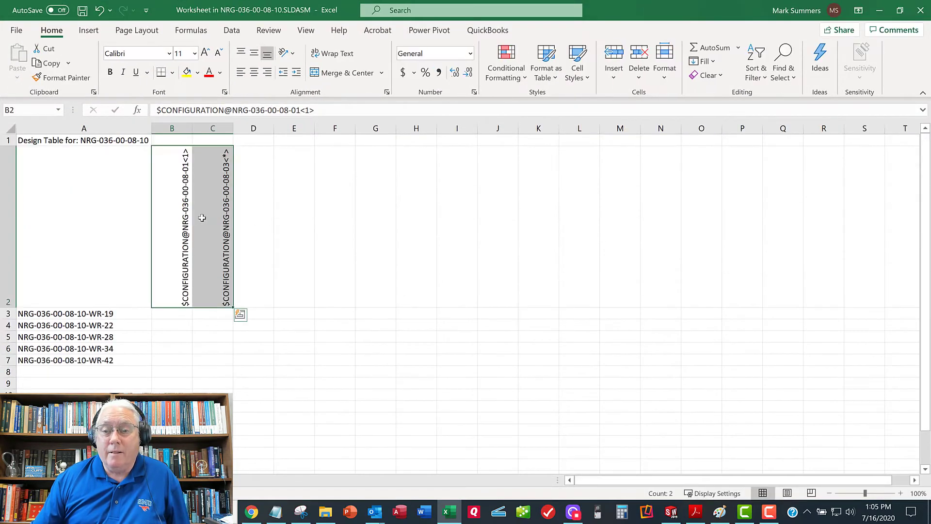
pyautogui.click(173, 210)
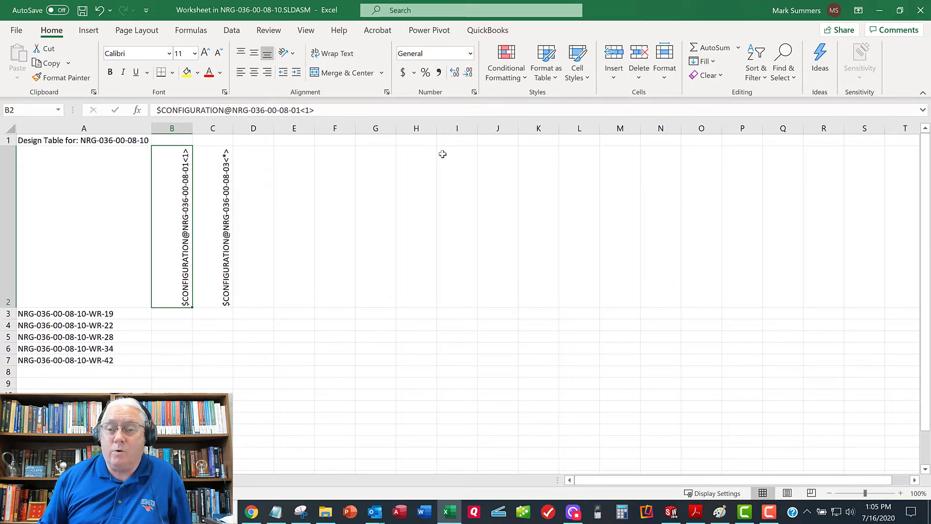
pyautogui.press('Right')
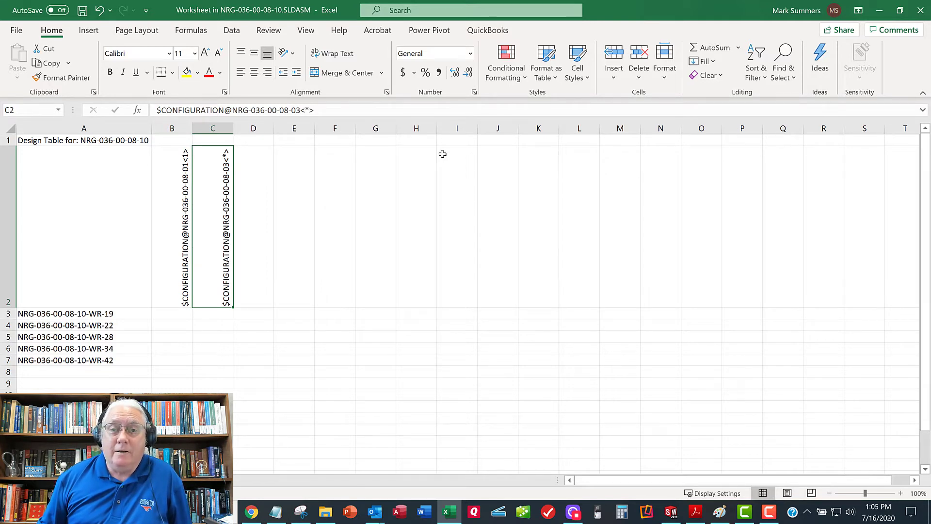
pyautogui.press('Right')
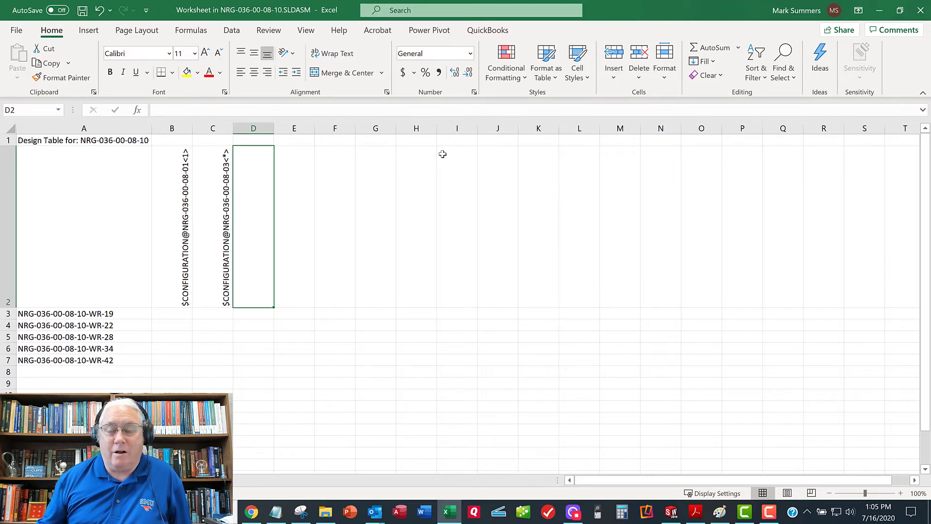
pyautogui.press('Left')
pyautogui.press('Left')
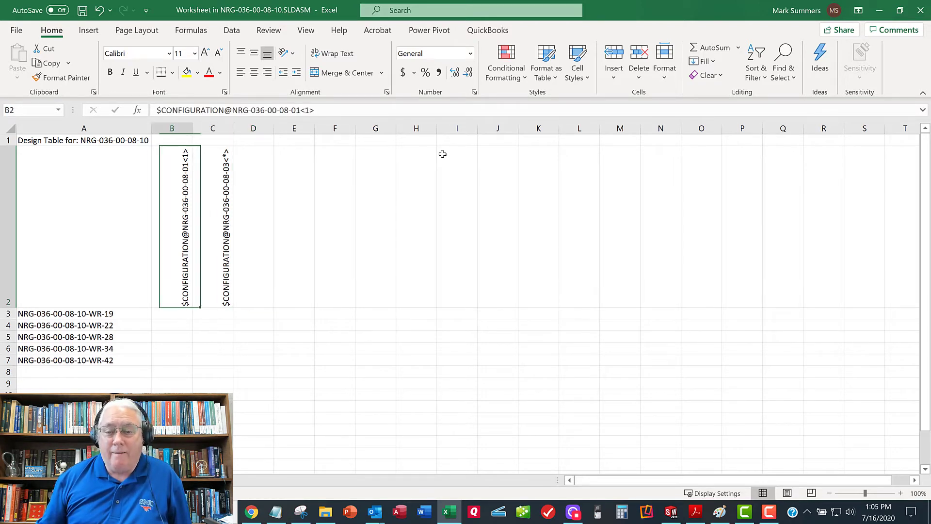
# Enter NRG-036-00-08-01-WR-19 in B3 as the -01 component configuration for the WR-19 row.
pyautogui.press('Down')
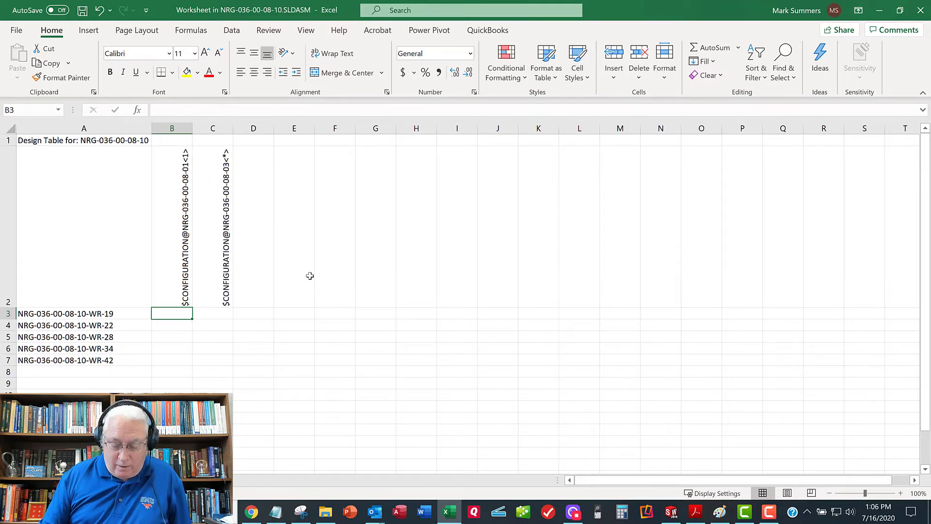
pyautogui.write('NR')
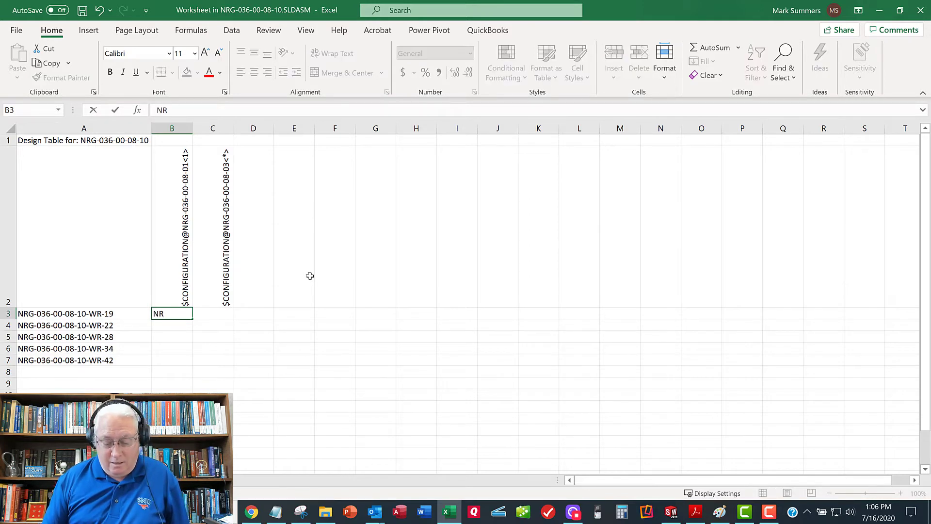
pyautogui.write('G')
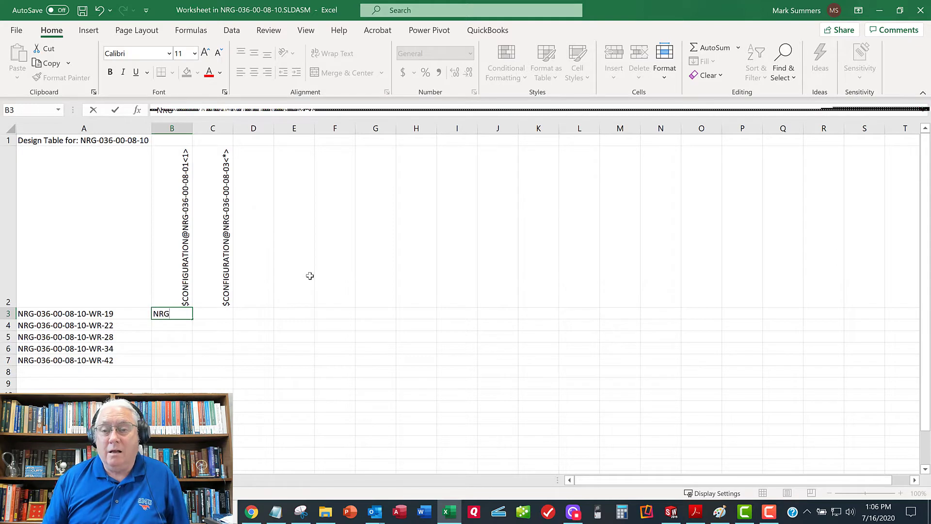
pyautogui.write('-036')
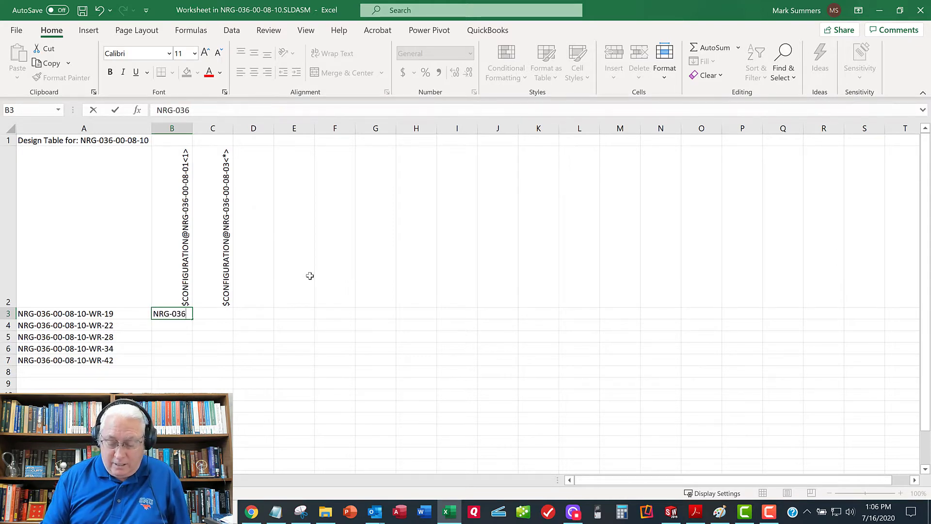
pyautogui.write('-00-08')
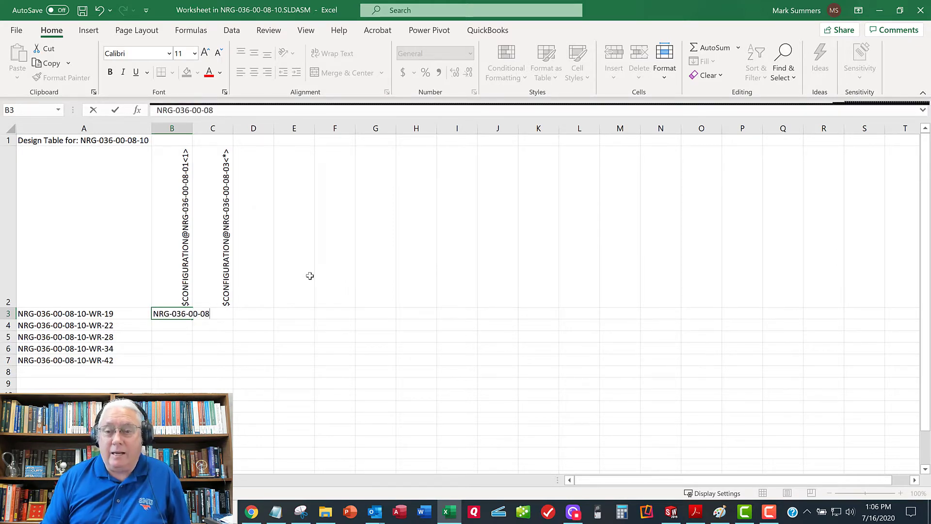
pyautogui.write('-01')
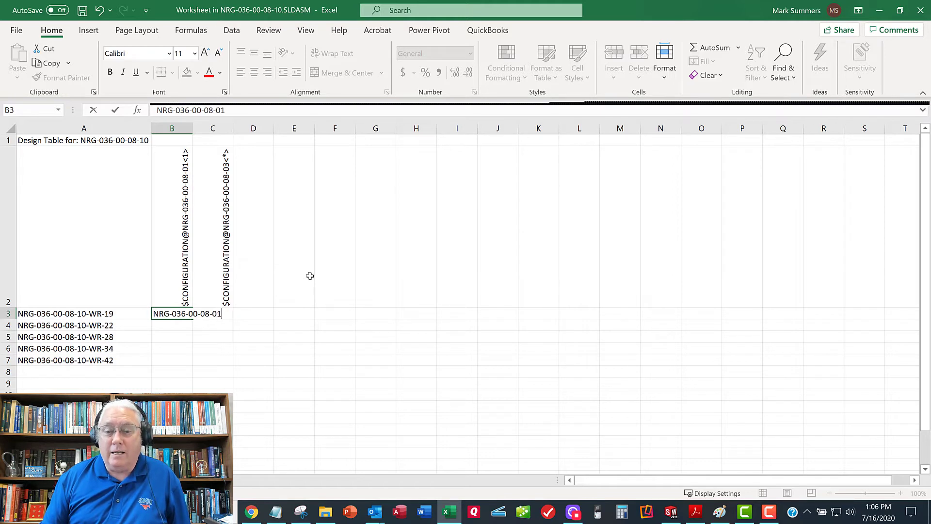
pyautogui.write('-')
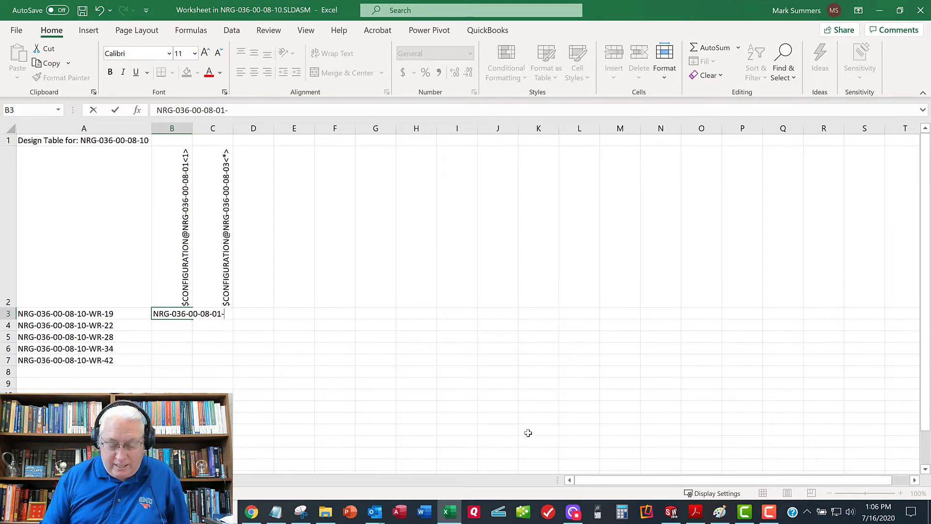
pyautogui.write('WR-')
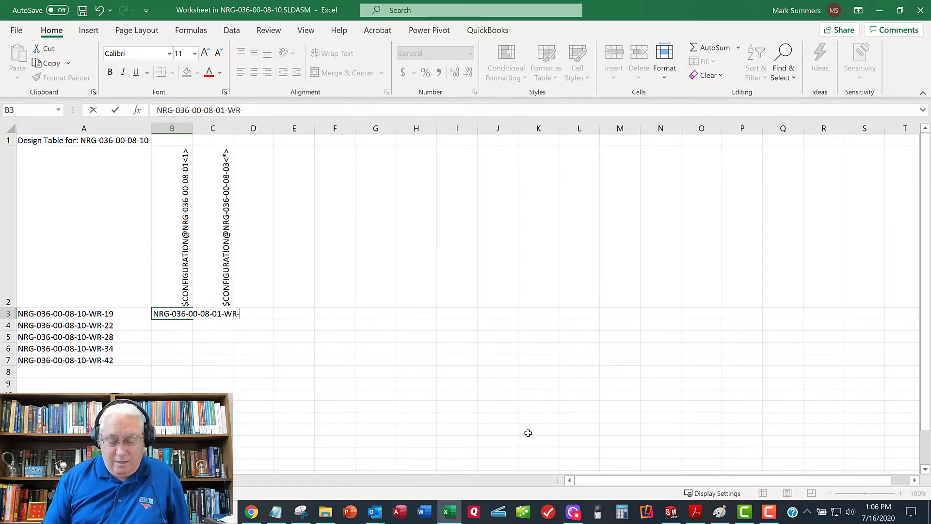
pyautogui.write('19')
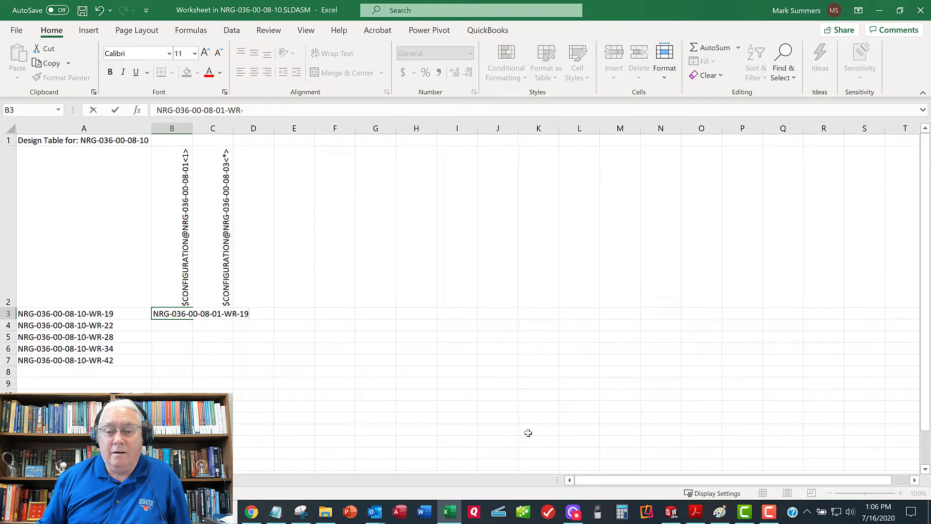
pyautogui.press('Return')
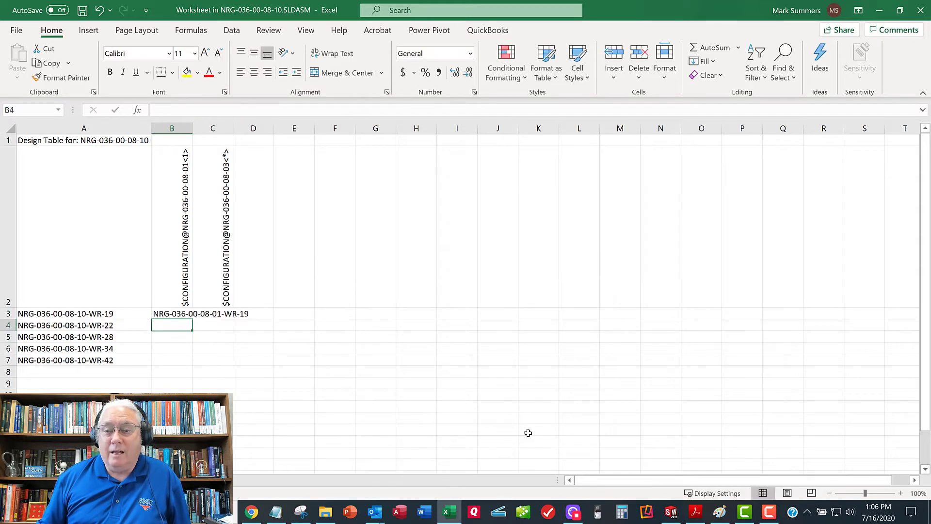
# Autofit column B to its contents and fill the B3 configuration name down through B7.
pyautogui.press('Up')
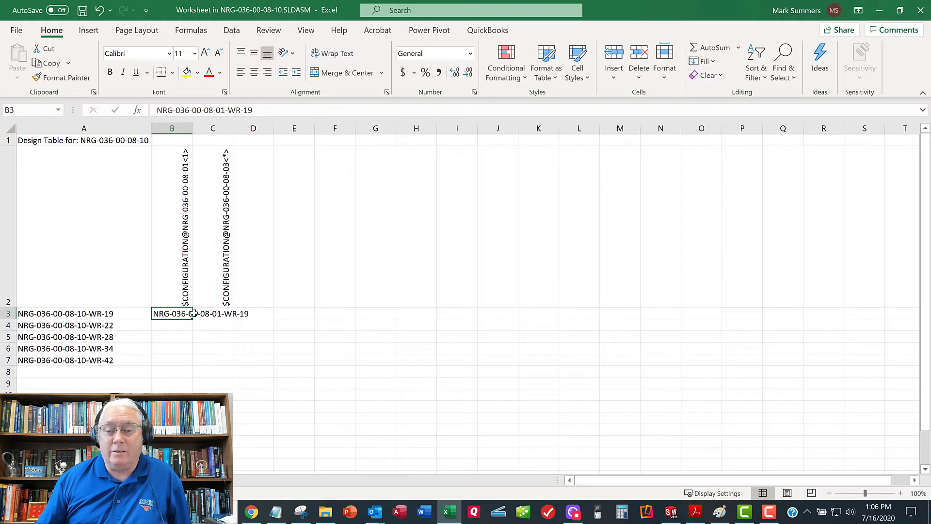
pyautogui.doubleClick(191, 128)
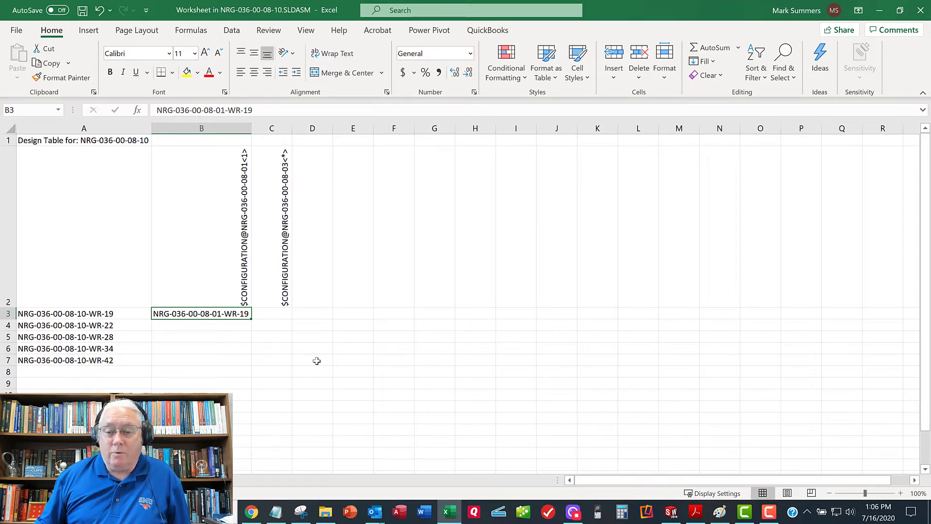
pyautogui.hotkey('shift', 'Down')
pyautogui.hotkey('shift', 'Down')
pyautogui.hotkey('shift', 'Down')
pyautogui.hotkey('shift', 'Down')
pyautogui.hotkey('ctrl', 'd')
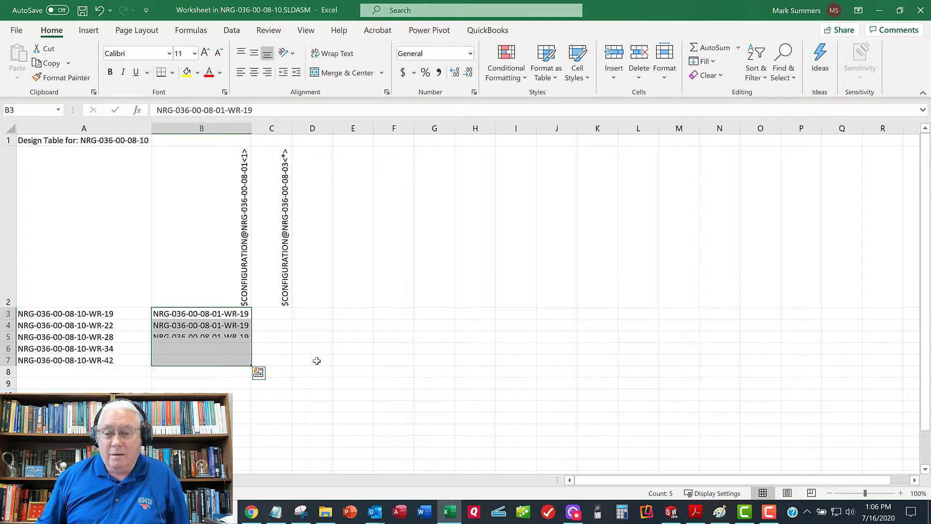
# Change the configuration name in B4 to NRG-036-00-08-01-WR-22.
pyautogui.press('Up')
pyautogui.press('Down')
pyautogui.press('Down')
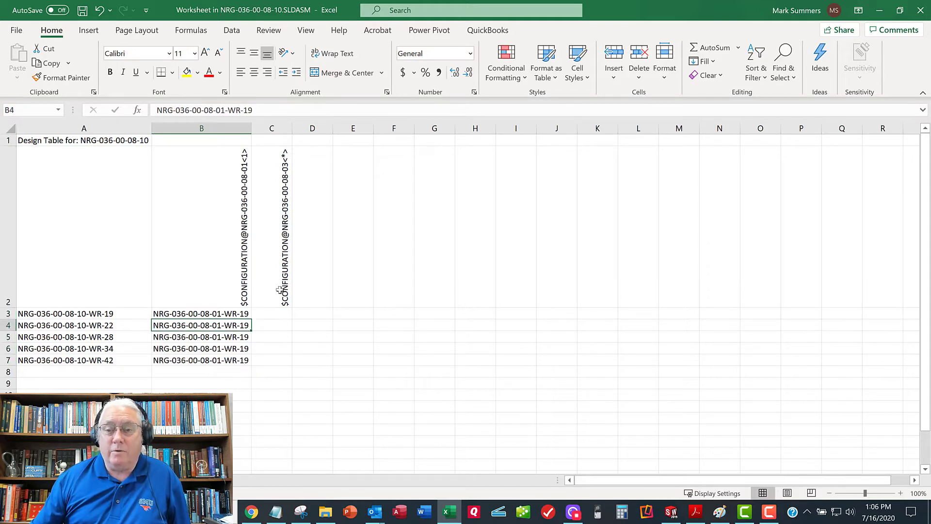
pyautogui.click(269, 106)
pyautogui.press('BackSpace')
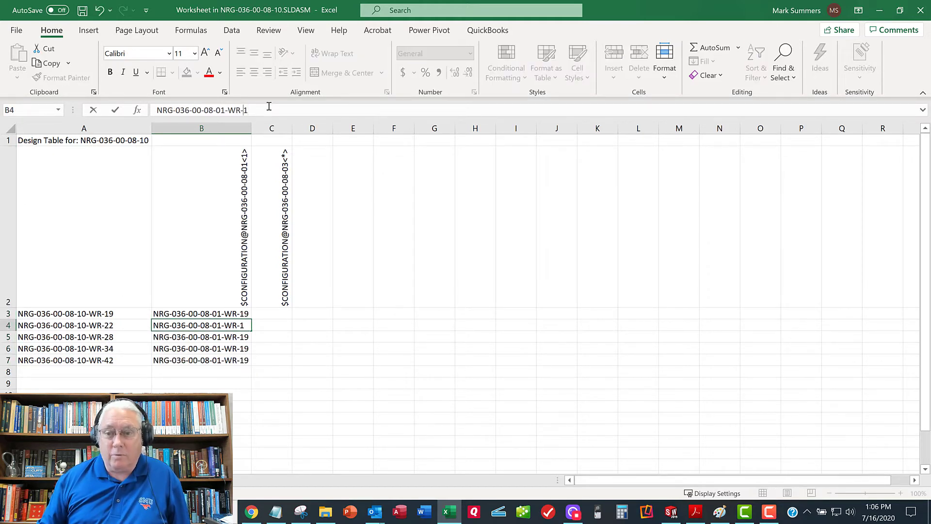
pyautogui.press('BackSpace')
pyautogui.write('22')
pyautogui.press('Return')
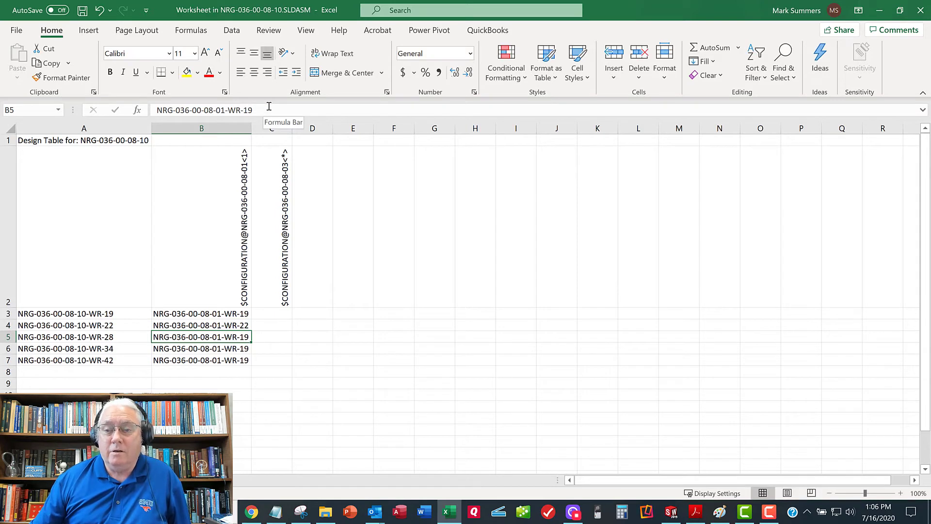
# Change the configuration name in B5 to NRG-036-00-08-01-WR-28.
pyautogui.click(269, 108)
pyautogui.press('BackSpace')
pyautogui.press('BackSpace')
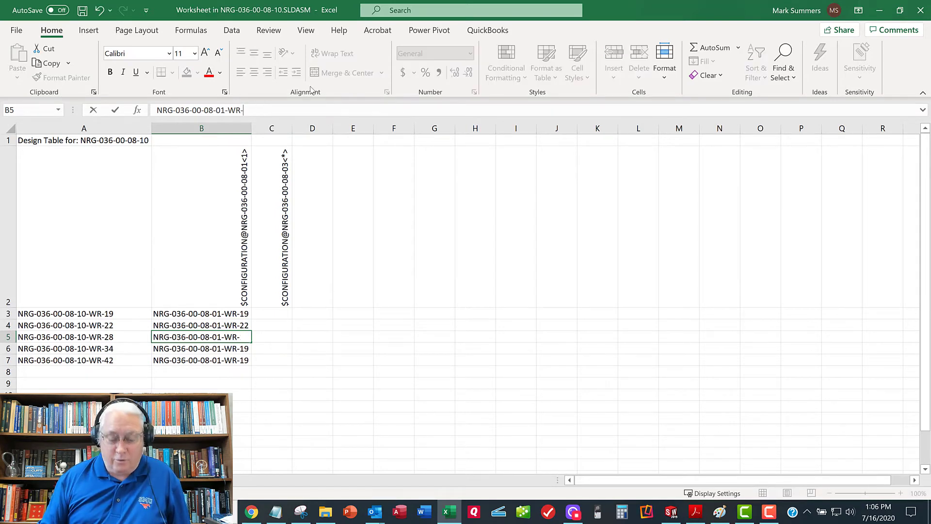
pyautogui.write('28')
pyautogui.press('Return')
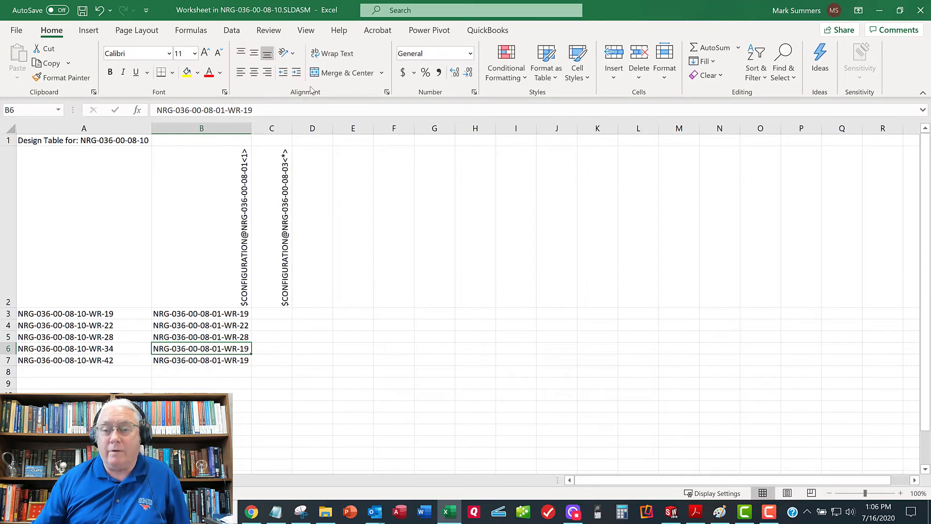
# Change the configuration name in B6 to NRG-036-00-08-01-WR-34.
pyautogui.click(297, 109)
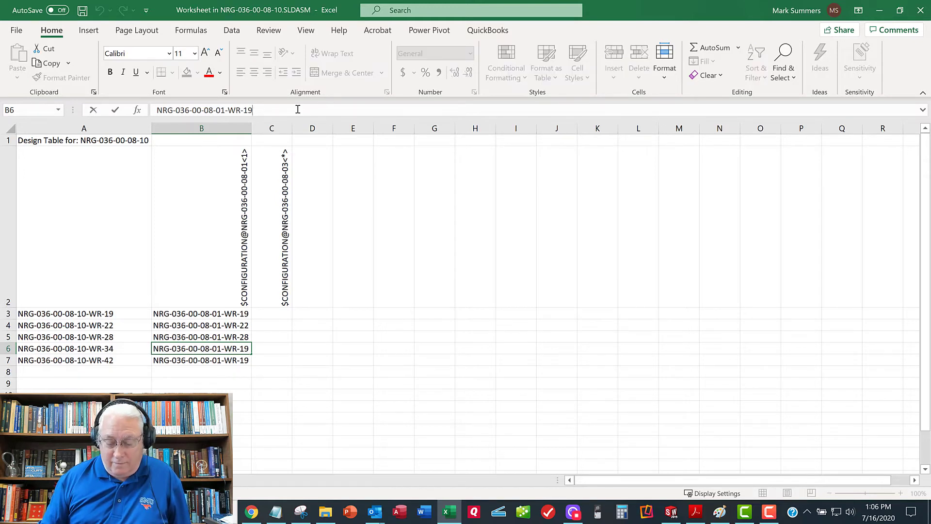
pyautogui.press('BackSpace')
pyautogui.press('BackSpace')
pyautogui.write('34')
pyautogui.press('Return')
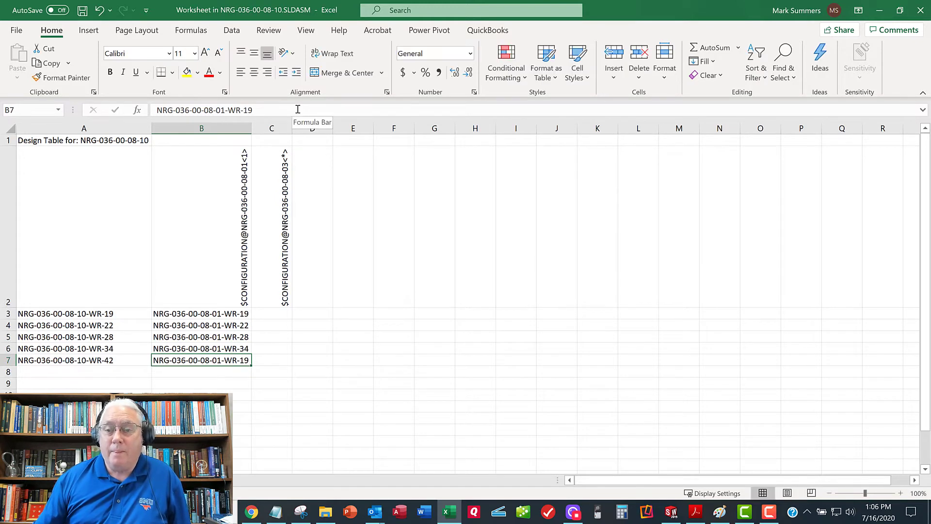
# Change the configuration name in B7 to NRG-036-00-08-01-WR-42.
pyautogui.click(298, 110)
pyautogui.press('BackSpace')
pyautogui.press('BackSpace')
pyautogui.write('42')
pyautogui.press('Return')
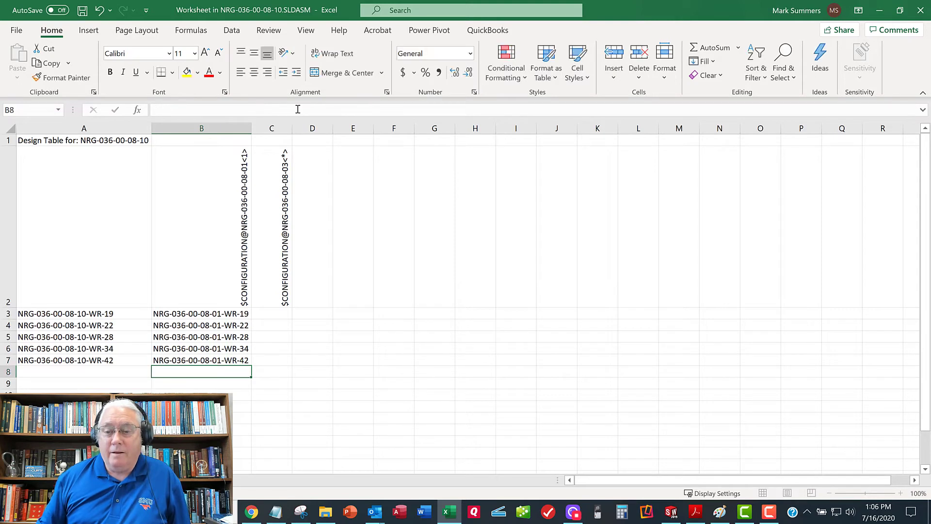
# Copy the WR-19 configuration name from B3 into C3 under the NRG-036-00-08-03 header.
pyautogui.press('Up')
pyautogui.press('Up')
pyautogui.press('Up')
pyautogui.press('Up')
pyautogui.press('Up')
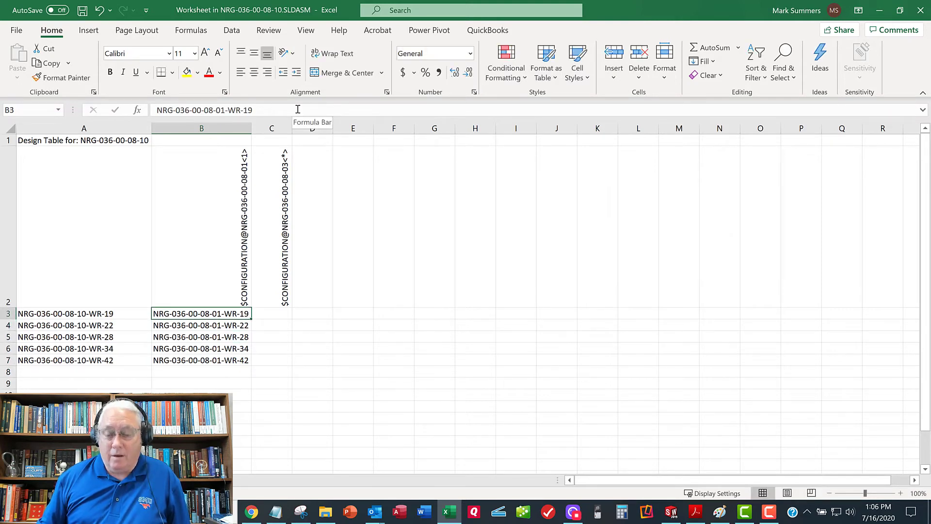
pyautogui.hotkey('ctrl', 'c')
pyautogui.press('Right')
pyautogui.hotkey('ctrl', 'v')
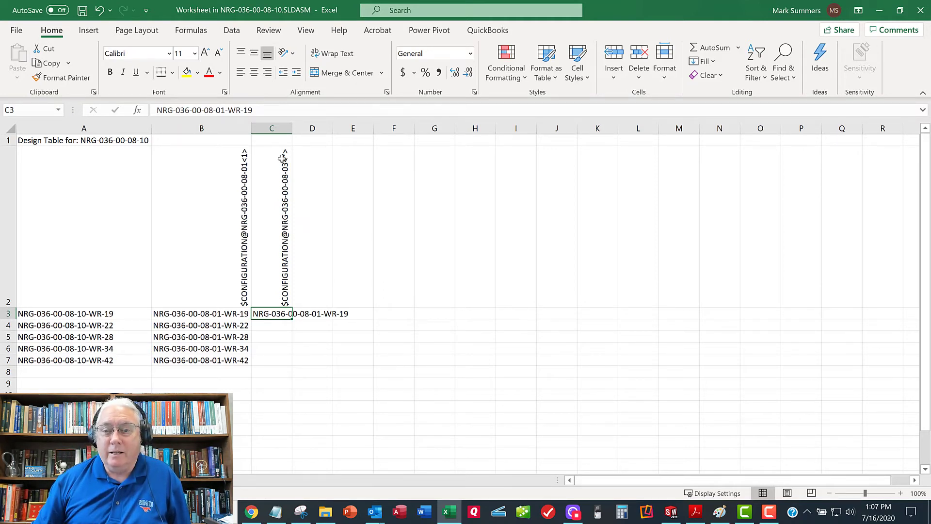
# Change the component number in C3 so the configuration name reads NRG-036-00-08-03-WR-19.
pyautogui.click(226, 110)
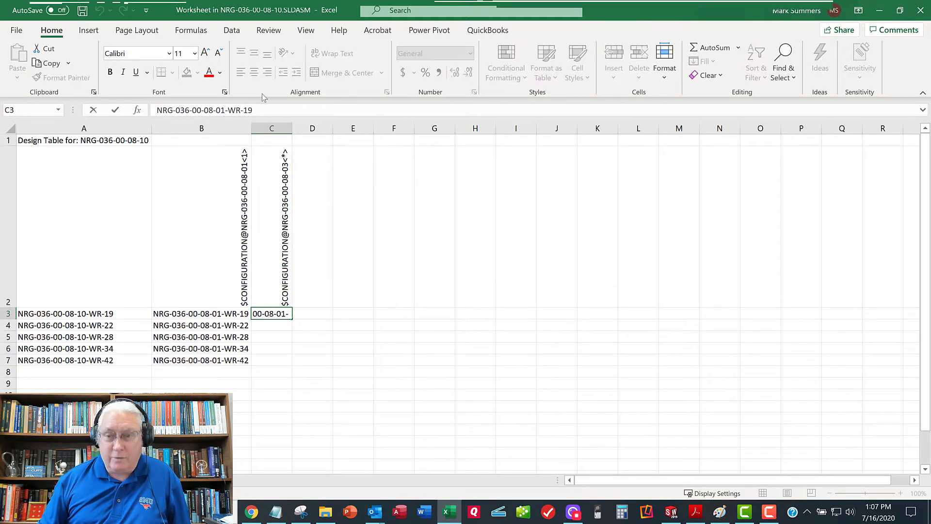
pyautogui.press('BackSpace')
pyautogui.write('3')
pyautogui.press('Return')
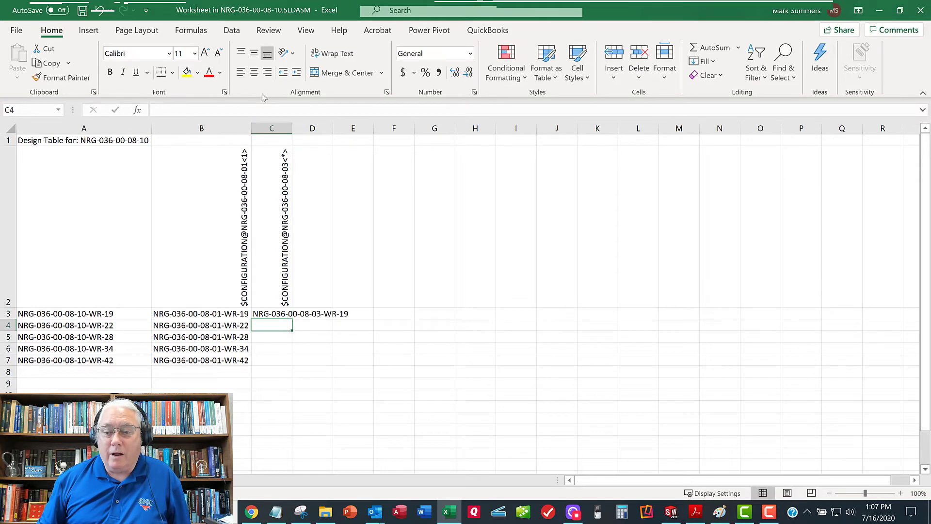
# Fill the WR-22 to WR-42 configuration names from B4:B7 across into C4:C7.
pyautogui.press('Up')
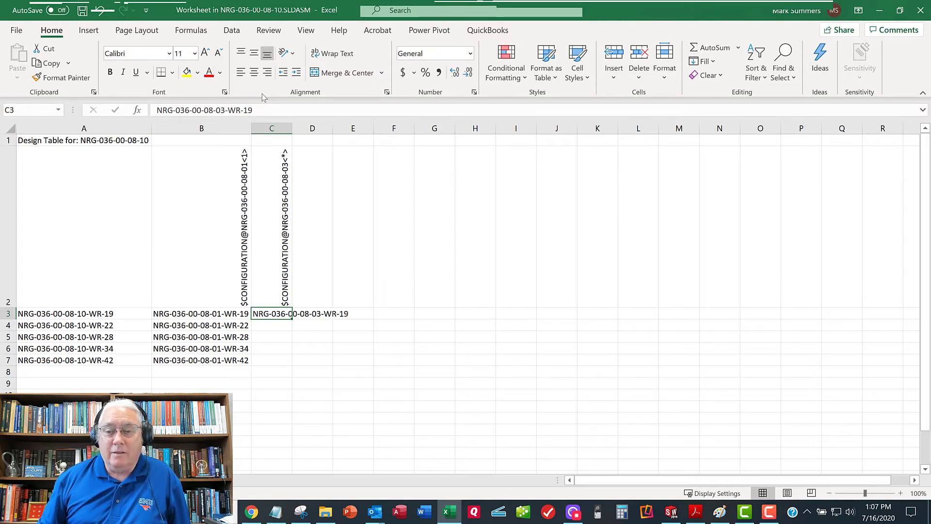
pyautogui.press('Left')
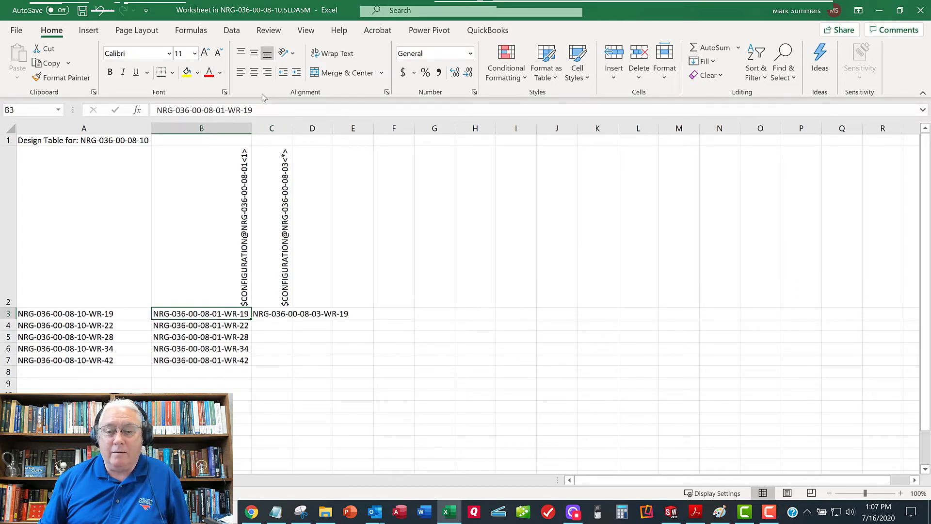
pyautogui.press('Left')
pyautogui.press('Right')
pyautogui.press('Right')
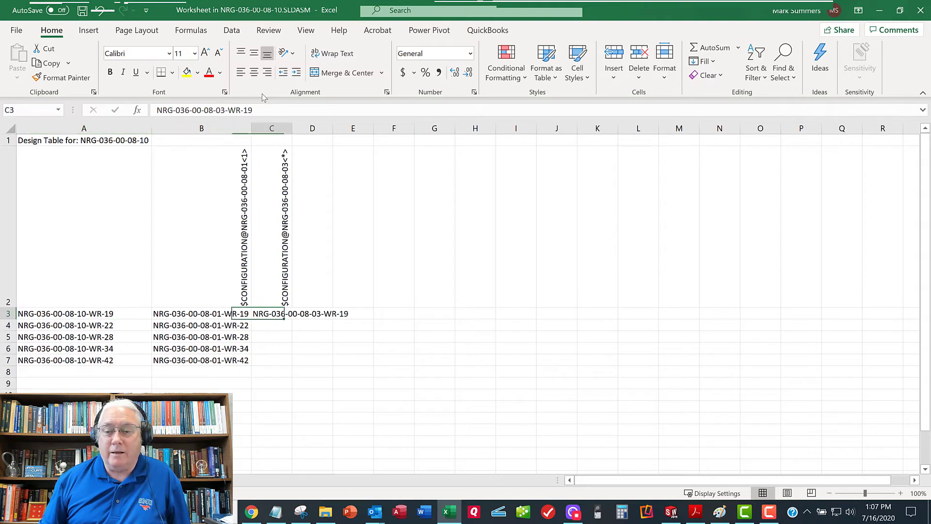
pyautogui.press('Left')
pyautogui.press('Down')
pyautogui.hotkey('shift', 'Right')
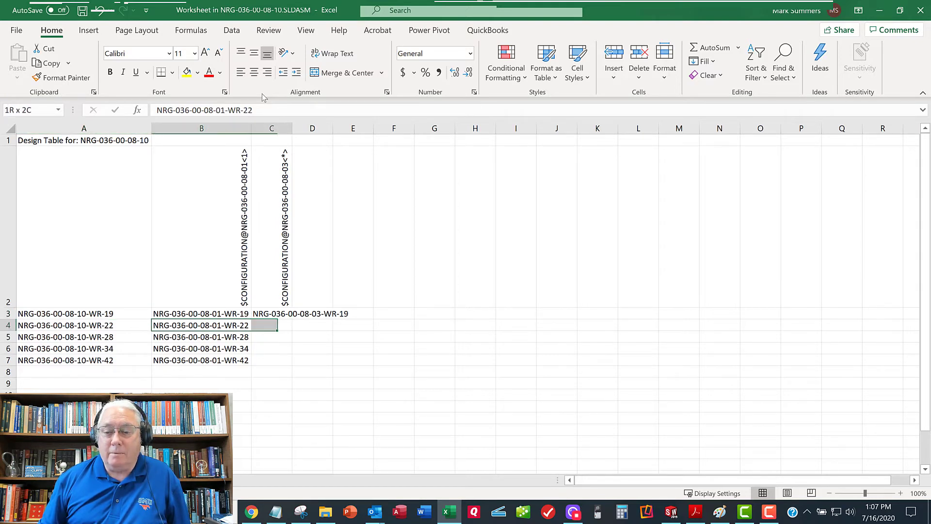
pyautogui.hotkey('shift', 'Down')
pyautogui.hotkey('shift', 'Down')
pyautogui.hotkey('shift', 'Down')
pyautogui.hotkey('ctrl', 'r')
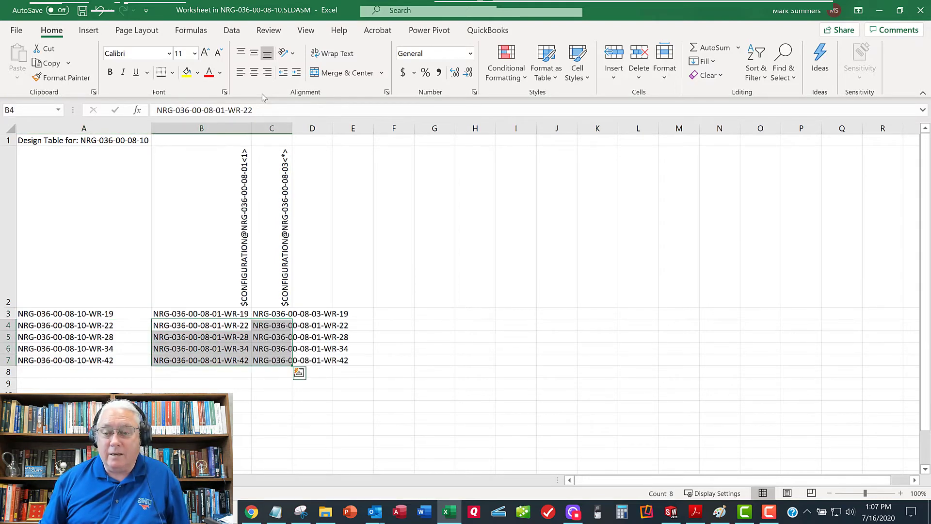
# Change the component number in C4 so the configuration name reads NRG-036-00-08-03-WR-22.
pyautogui.press('Right')
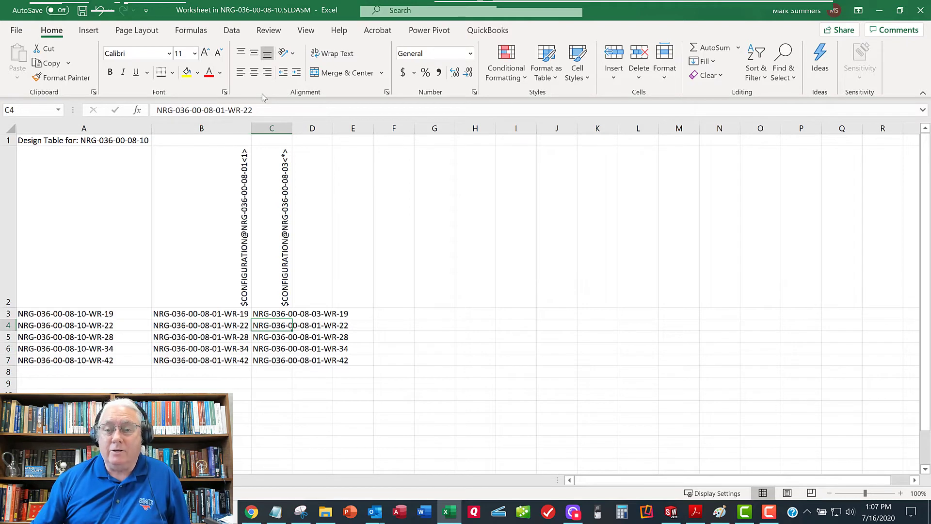
pyautogui.click(221, 110)
pyautogui.press('Delete')
pyautogui.write('3')
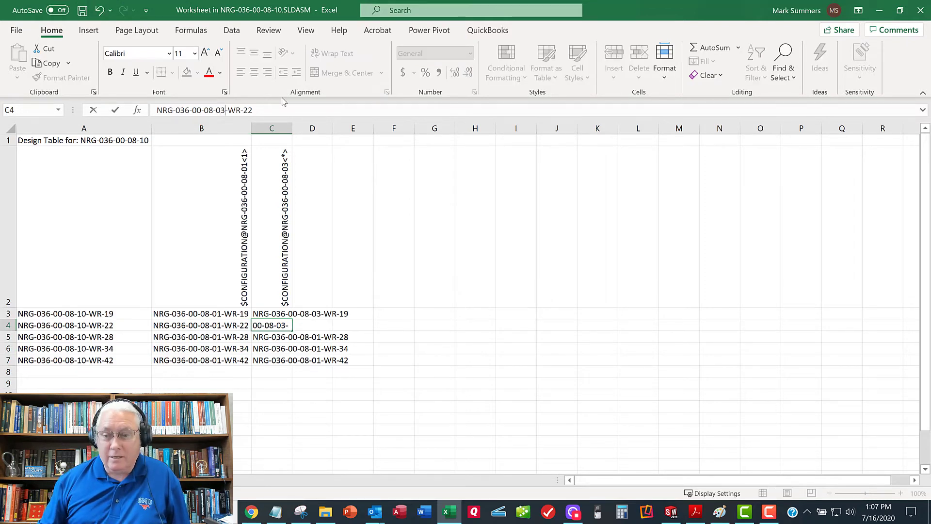
pyautogui.press('Return')
# Change the component number in C5 so the configuration name reads NRG-036-00-08-03-WR-28.
pyautogui.click(225, 111)
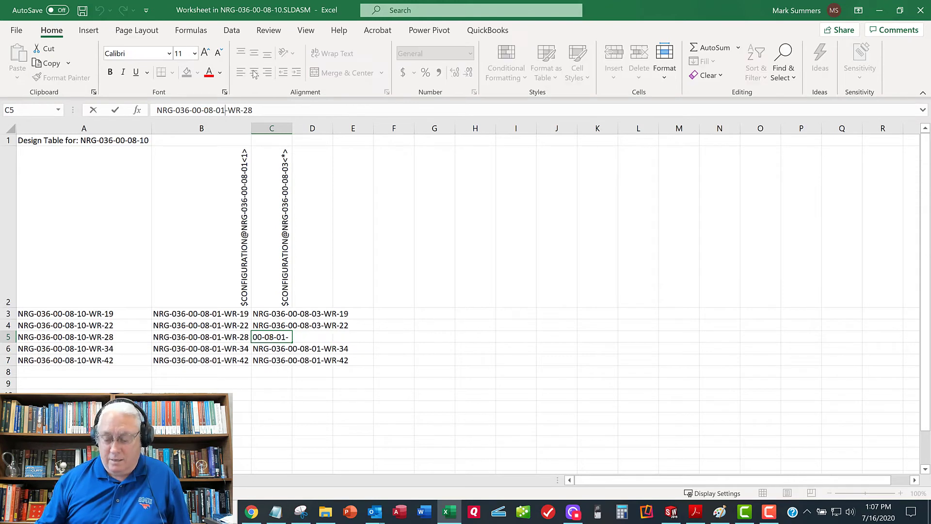
pyautogui.press('Delete')
pyautogui.write('3')
pyautogui.press('Return')
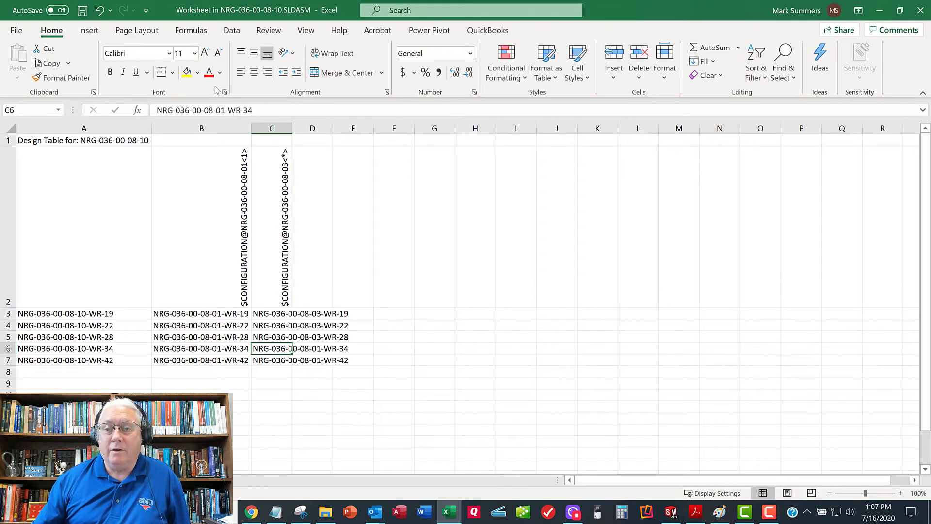
# Change the component number in C6 so the configuration name reads NRG-036-00-08-03-WR-34.
pyautogui.click(224, 110)
pyautogui.press('Delete')
pyautogui.write('3')
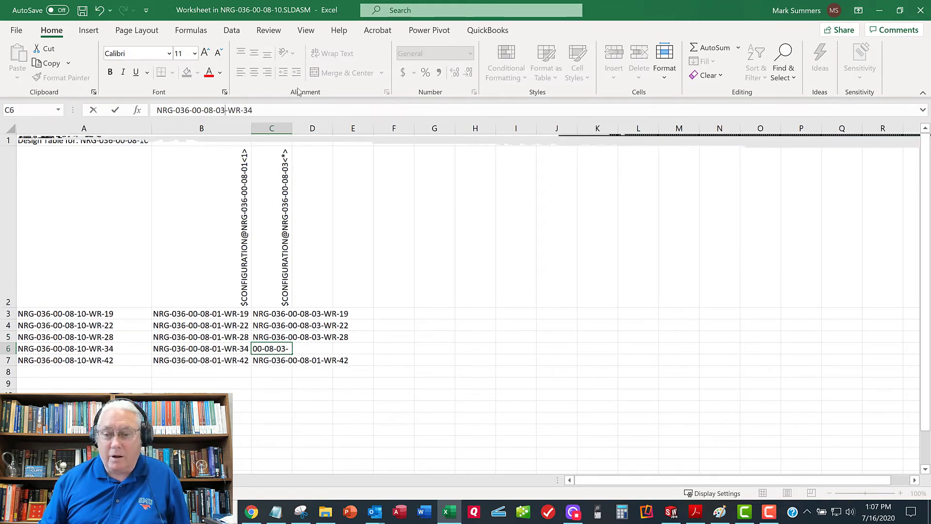
pyautogui.press('Return')
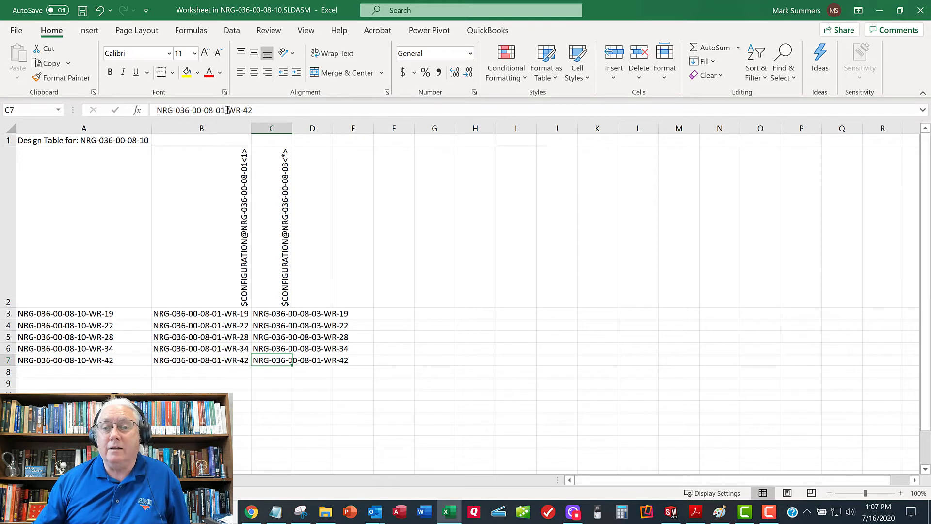
# Change the component number in C7 so the configuration name reads NRG-036-00-08-03-WR-42.
pyautogui.click(224, 110)
pyautogui.press('Delete')
pyautogui.write('3')
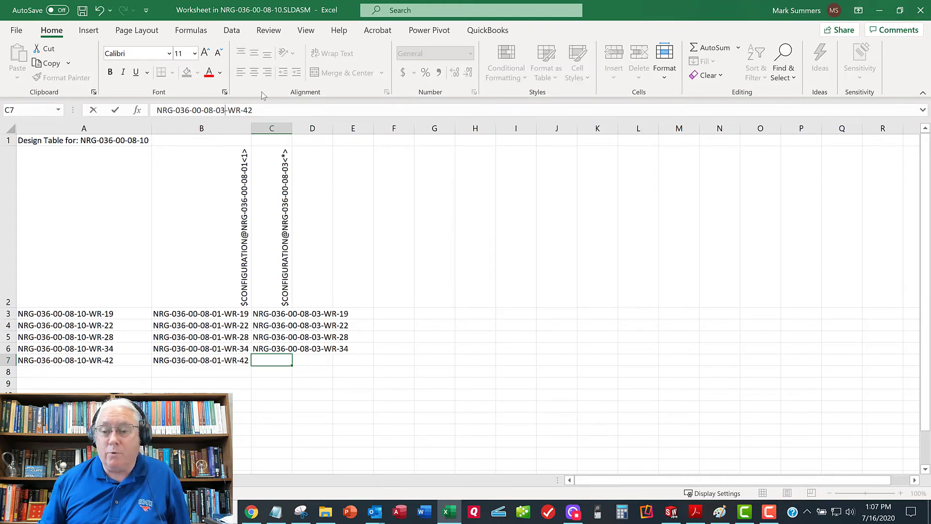
pyautogui.press('Return')
pyautogui.press('Up')
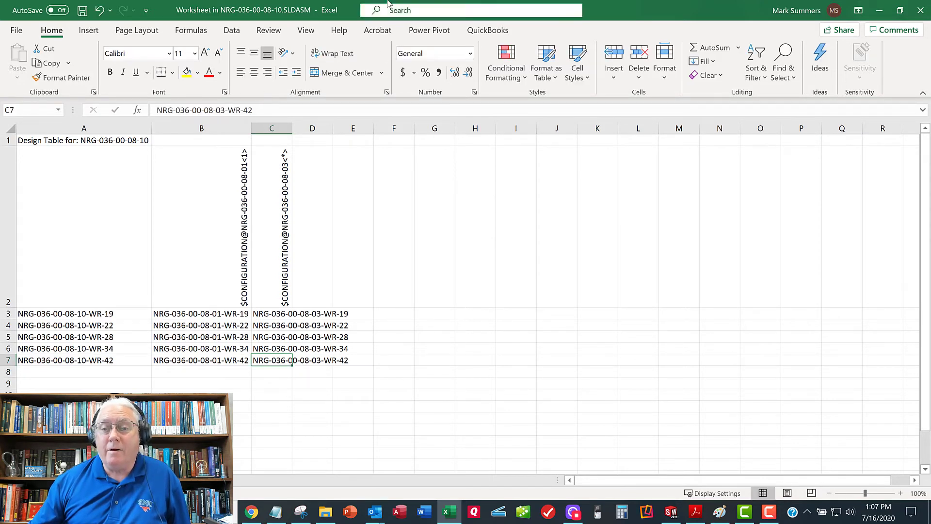
# Autofit column C to the width of its configuration names.
pyautogui.moveTo(250, 129); pyautogui.dragTo(250, 129)
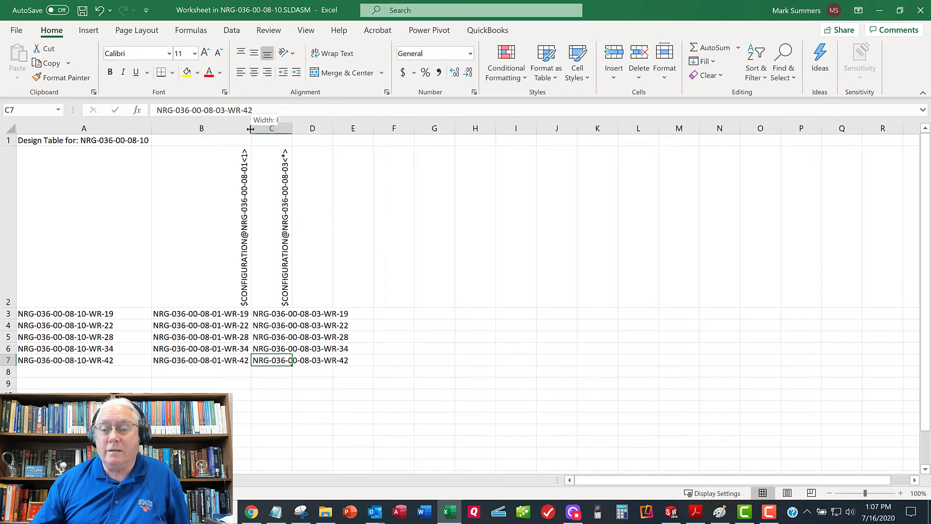
pyautogui.doubleClick(292, 128)
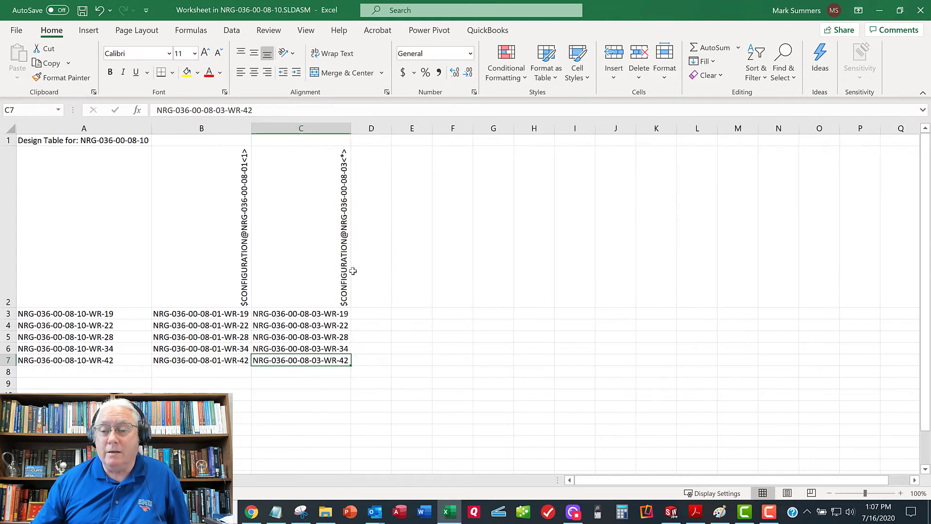
pyautogui.click(310, 317)
pyautogui.press('Left')
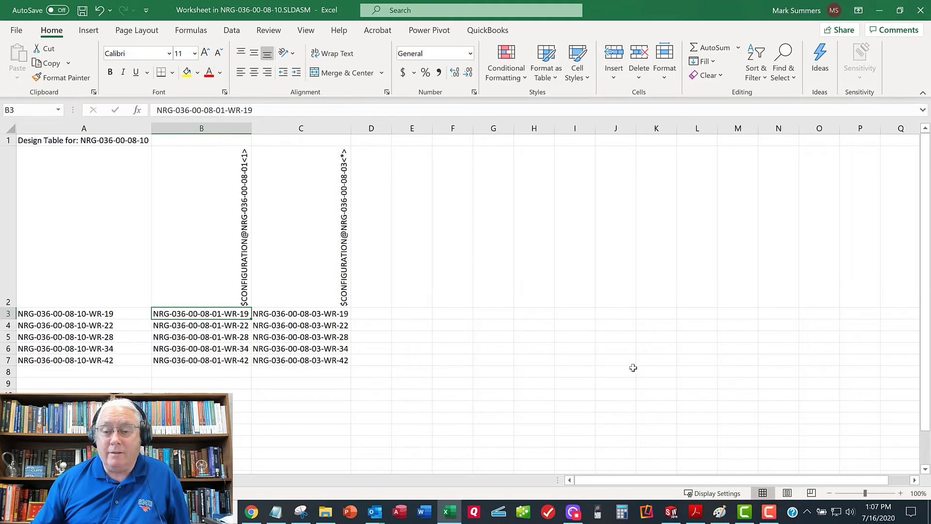
pyautogui.click(108, 312)
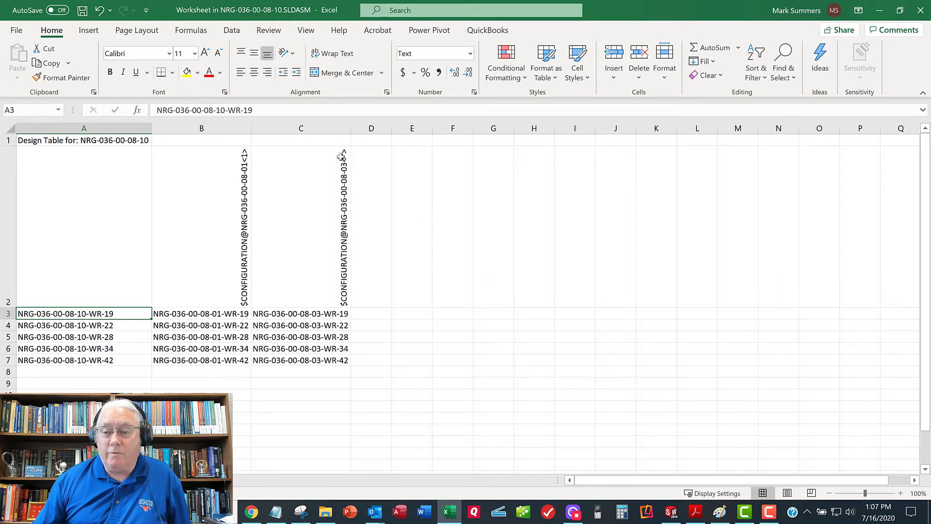
pyautogui.click(313, 314)
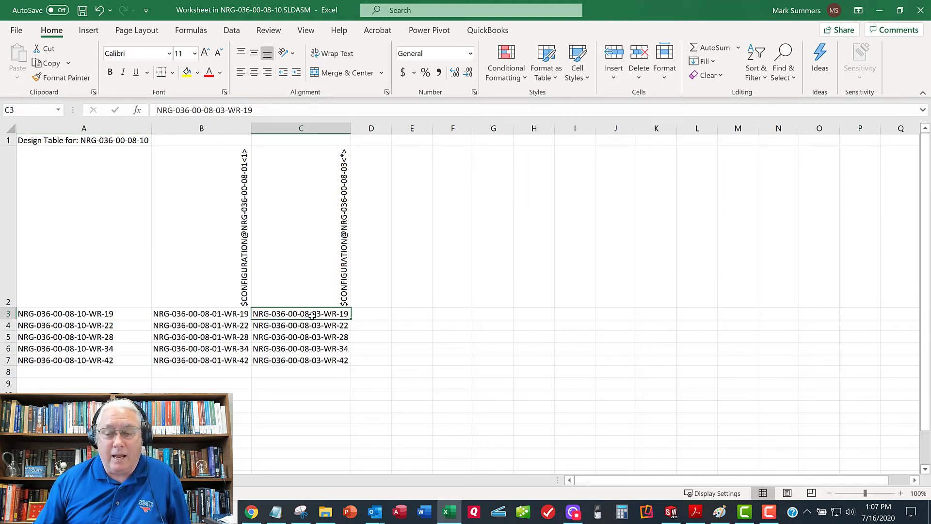
pyautogui.click(113, 316)
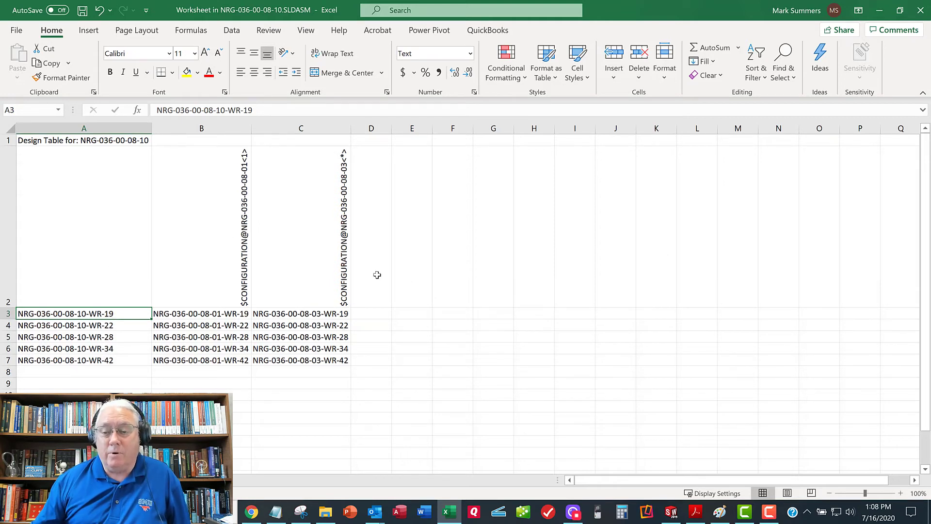
# Close the design table worksheet to generate the WR-19 to WR-42 assembly configurations in SOLIDWORKS, and dismiss the notice.
pyautogui.click(925, 14)
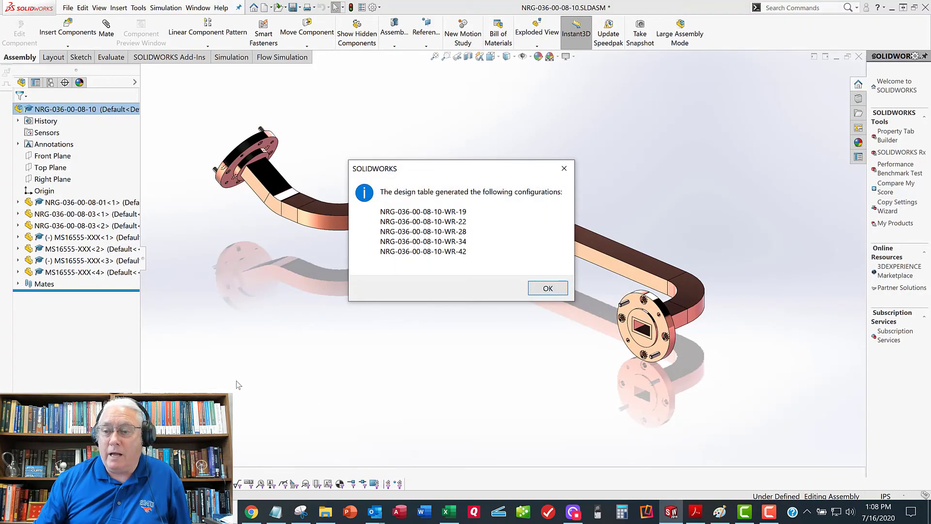
pyautogui.click(564, 168)
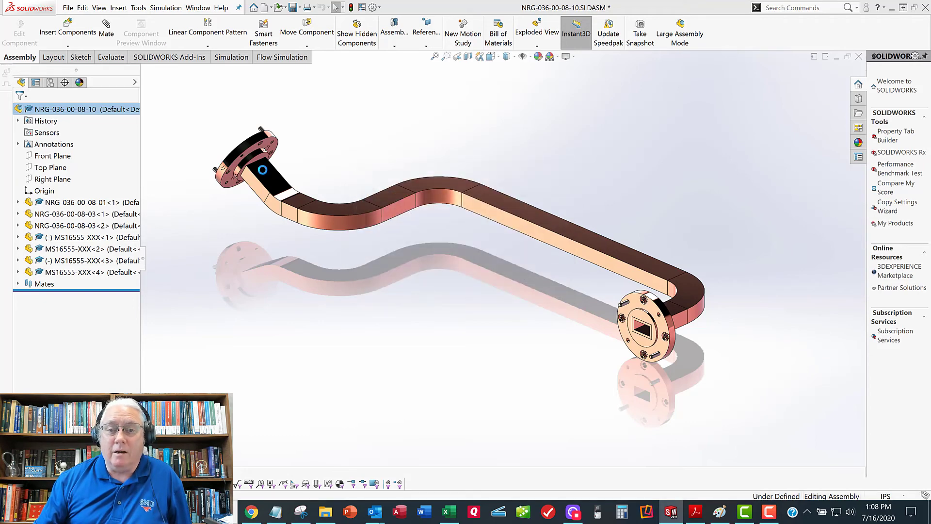
# Activate the assembly's NRG-036-00-08-10-WR-19, WR-28 and WR-42 configurations one after another to check the model.
pyautogui.click(35, 83)
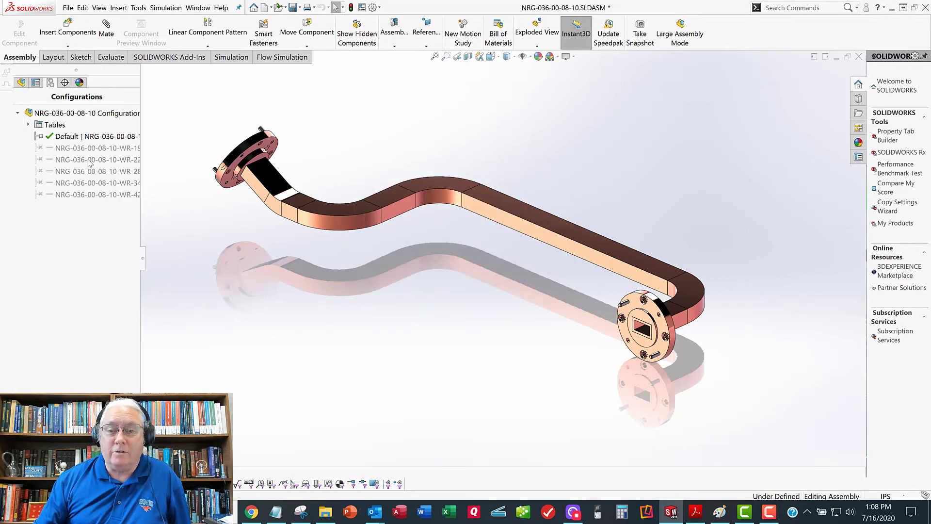
pyautogui.click(45, 150)
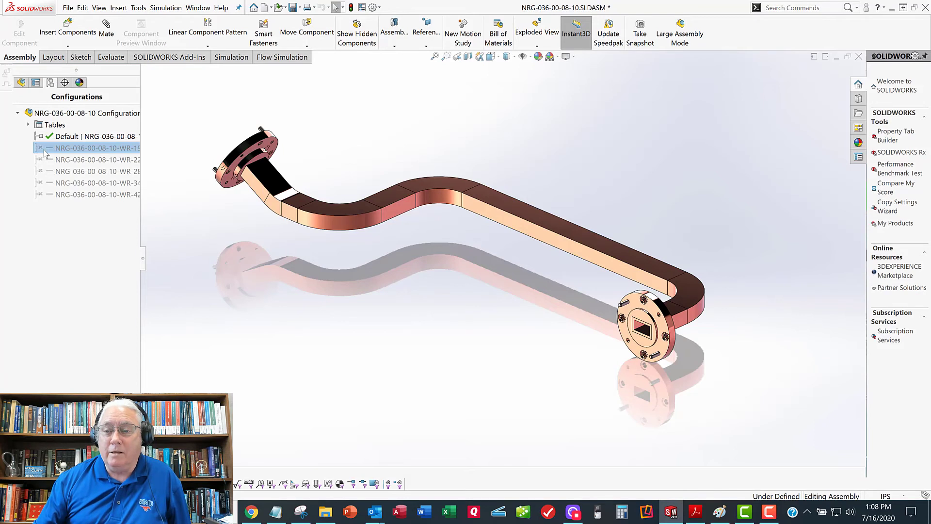
pyautogui.doubleClick(45, 150)
pyautogui.doubleClick(73, 172)
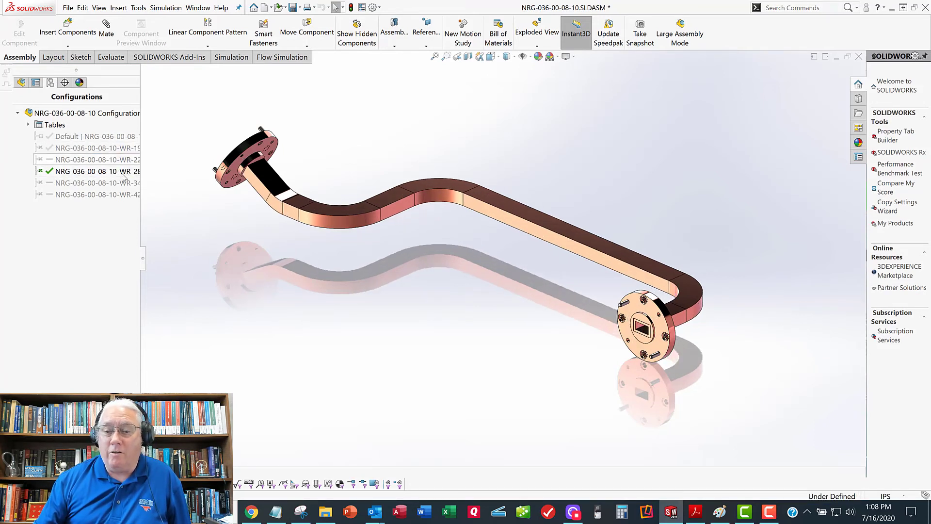
pyautogui.doubleClick(39, 195)
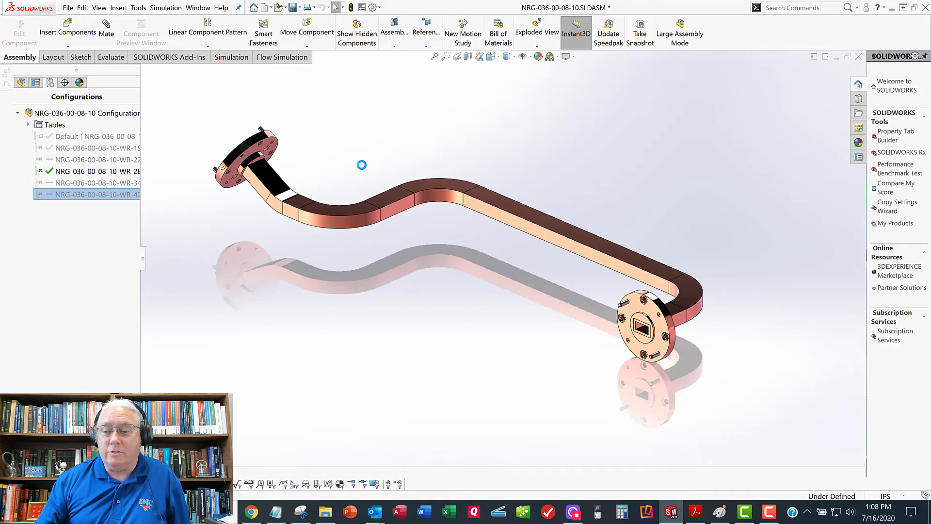